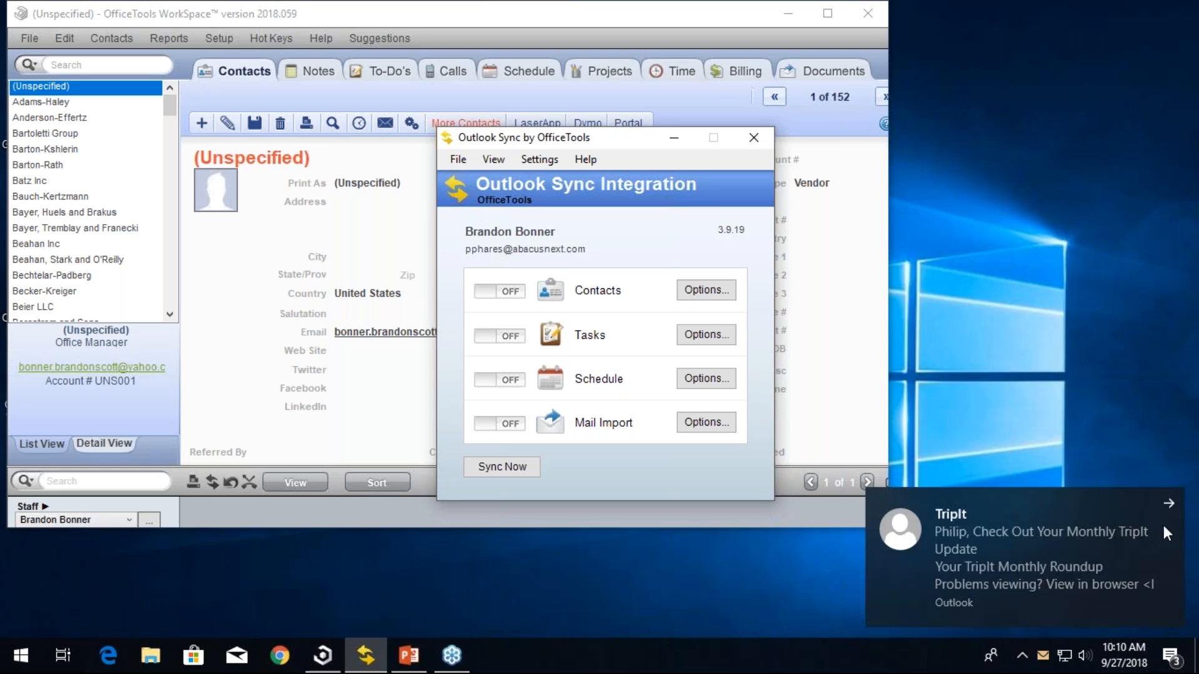
# - Review the Outlook Sync tray icon's context menu options, such as startup and system tray behaviour
pyautogui.click(1169, 504)
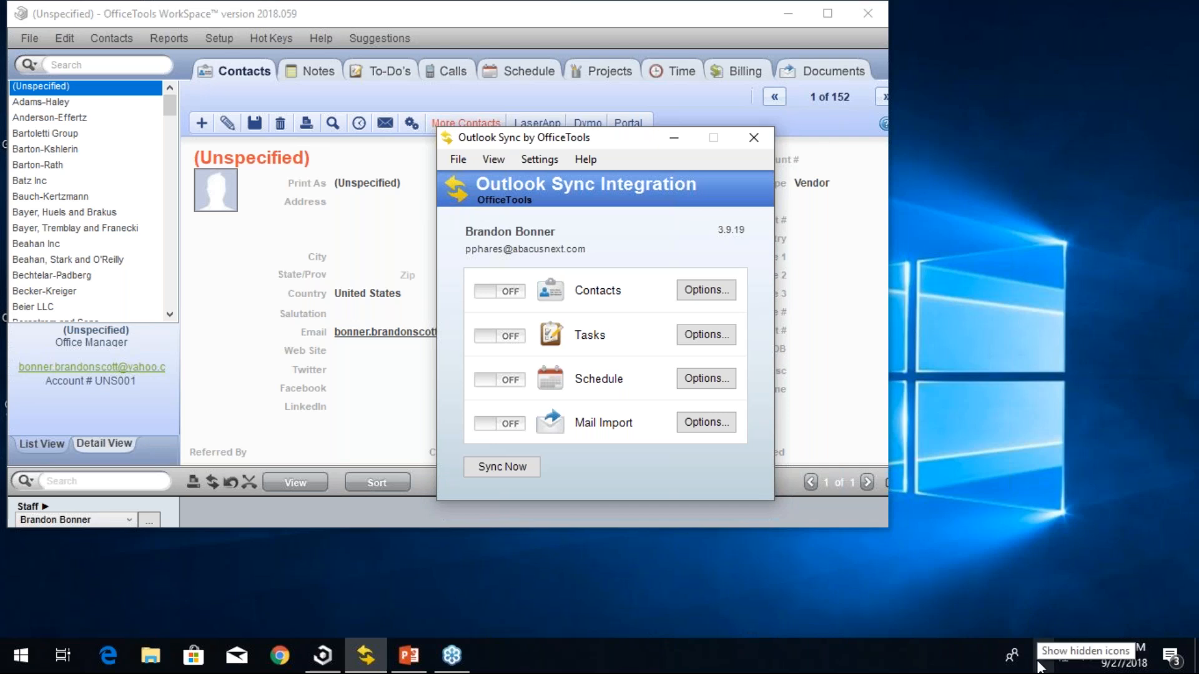
pyautogui.moveTo(1124, 661)
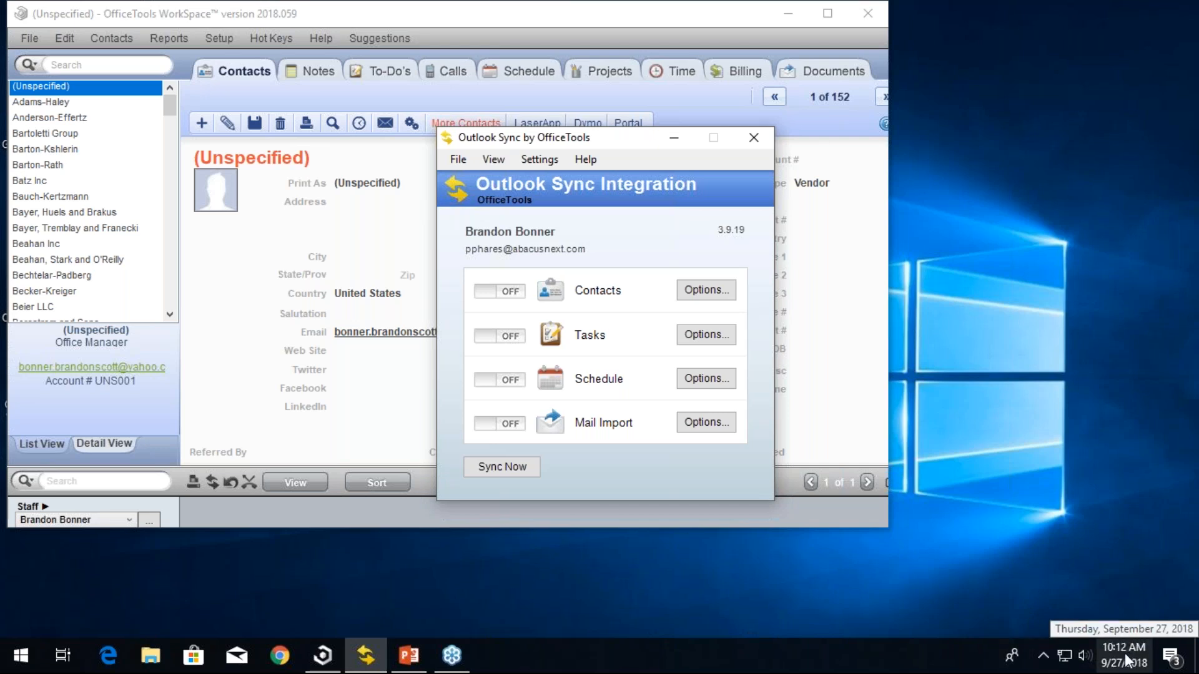
pyautogui.click(1044, 662)
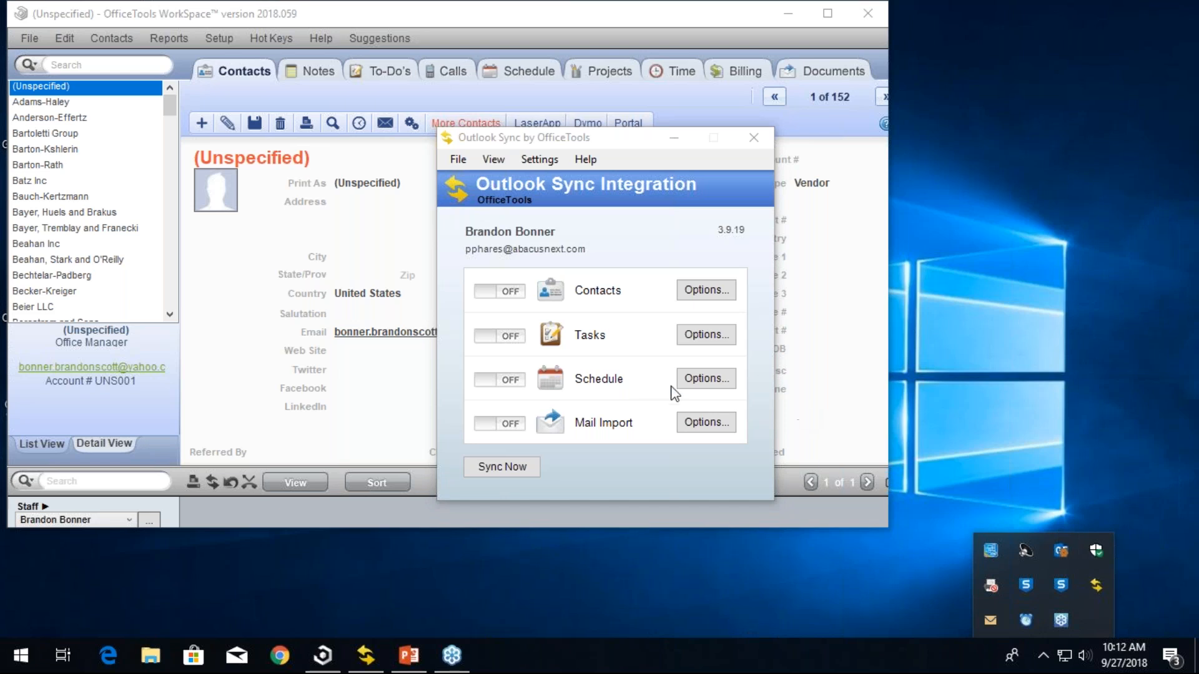
pyautogui.rightClick(1092, 579)
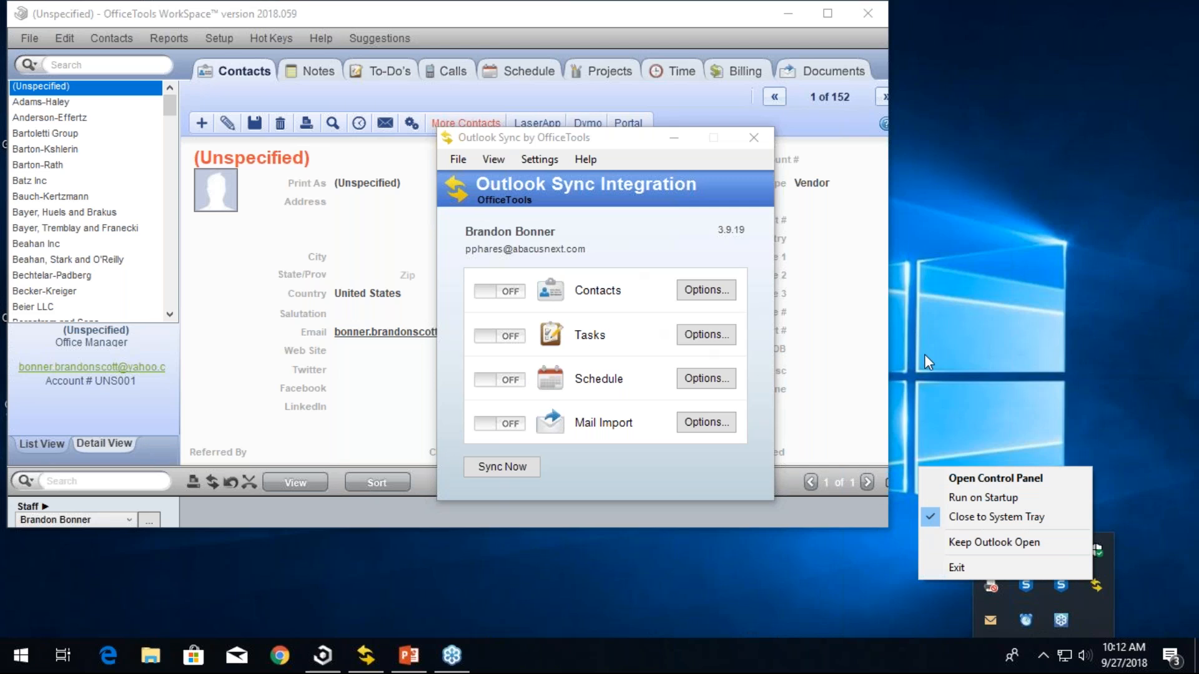
pyautogui.click(943, 362)
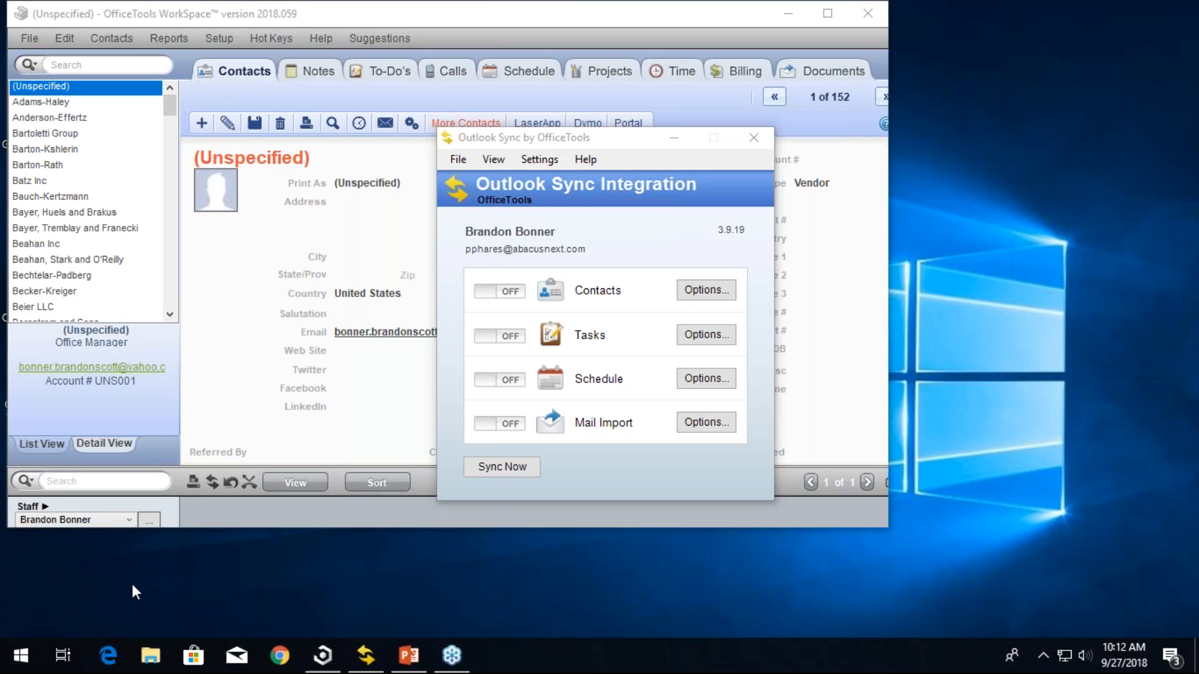
pyautogui.click(1043, 651)
pyautogui.rightClick(1099, 577)
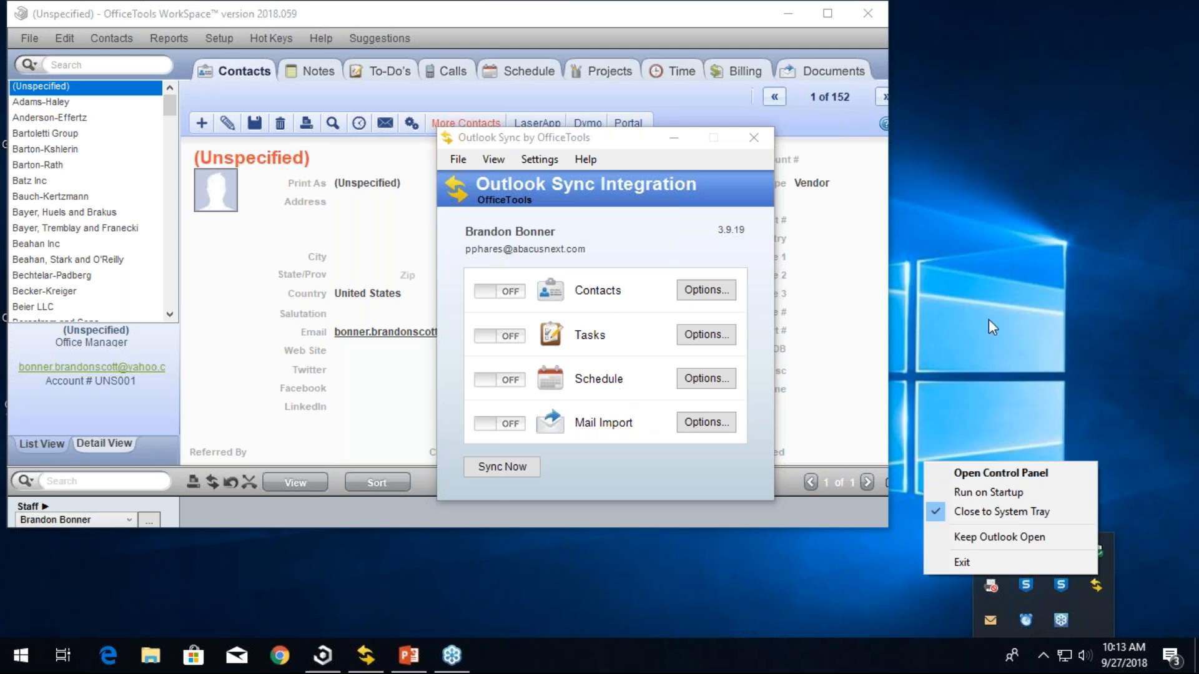
pyautogui.click(916, 537)
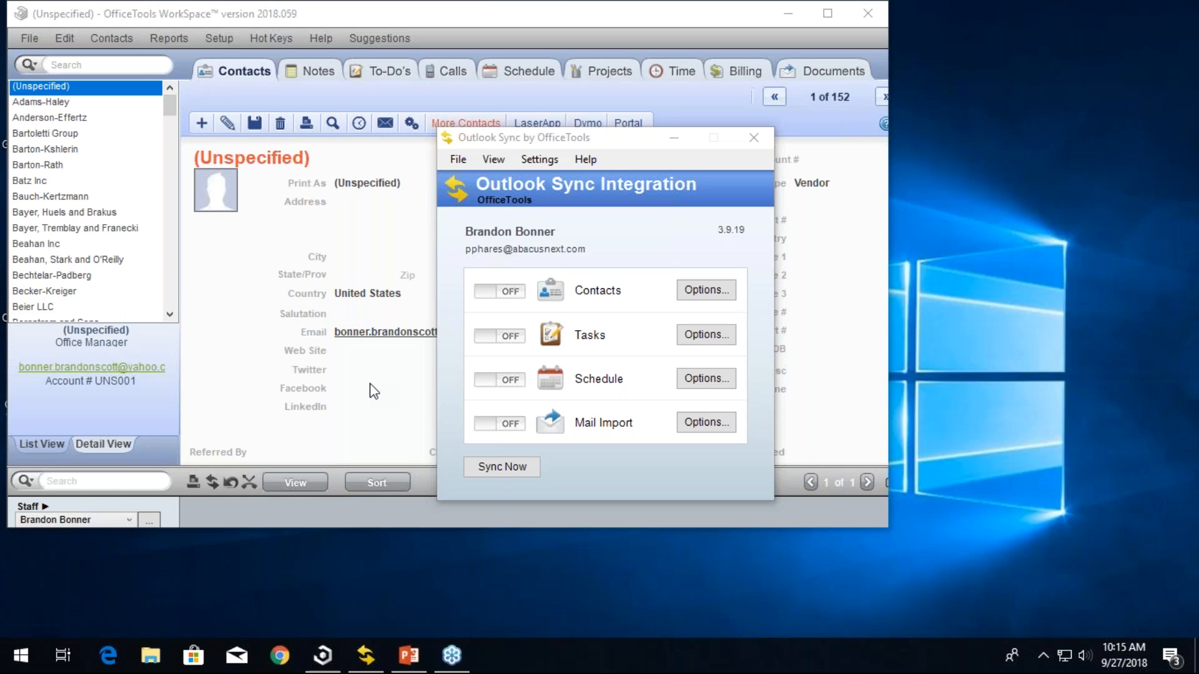
# - Open the Contacts sync options and set the Outlook folder to \\OfficeTools Training\Test Contacts
pyautogui.click(687, 292)
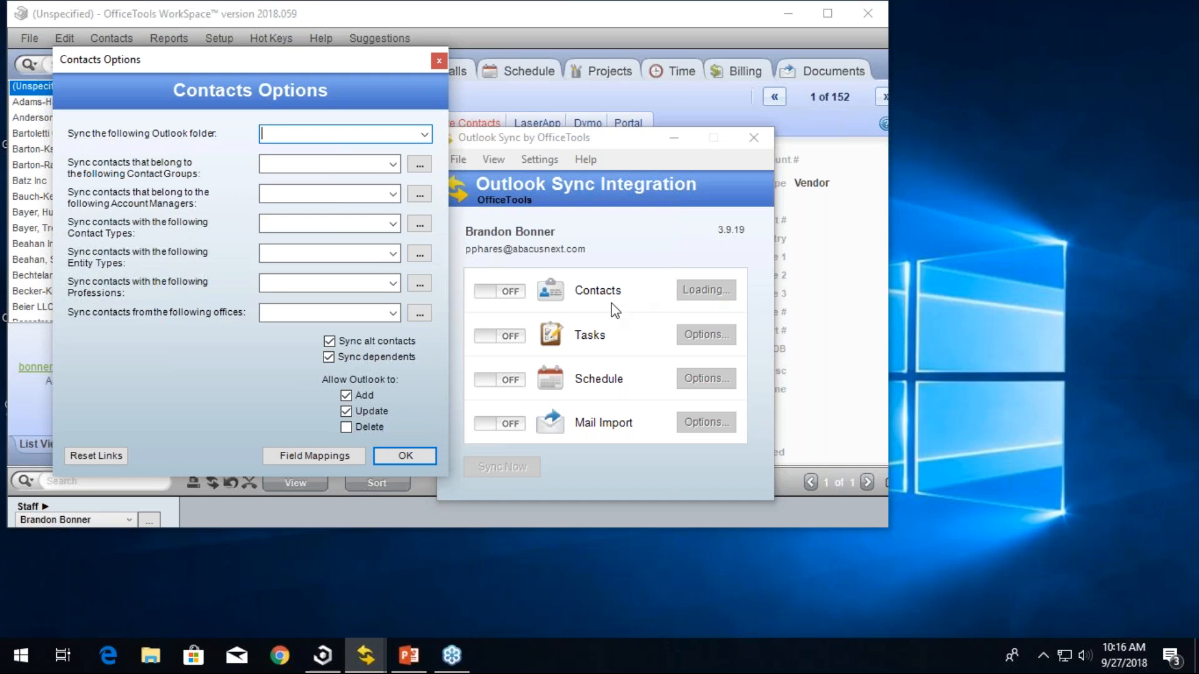
pyautogui.click(425, 134)
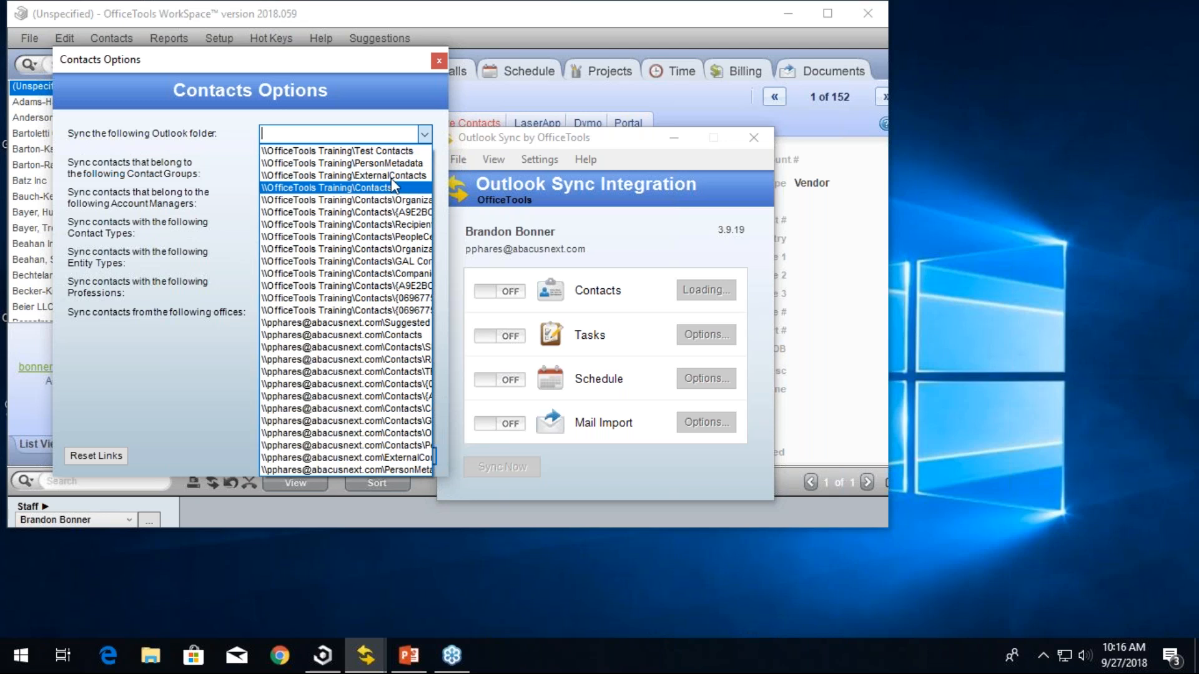
pyautogui.click(381, 153)
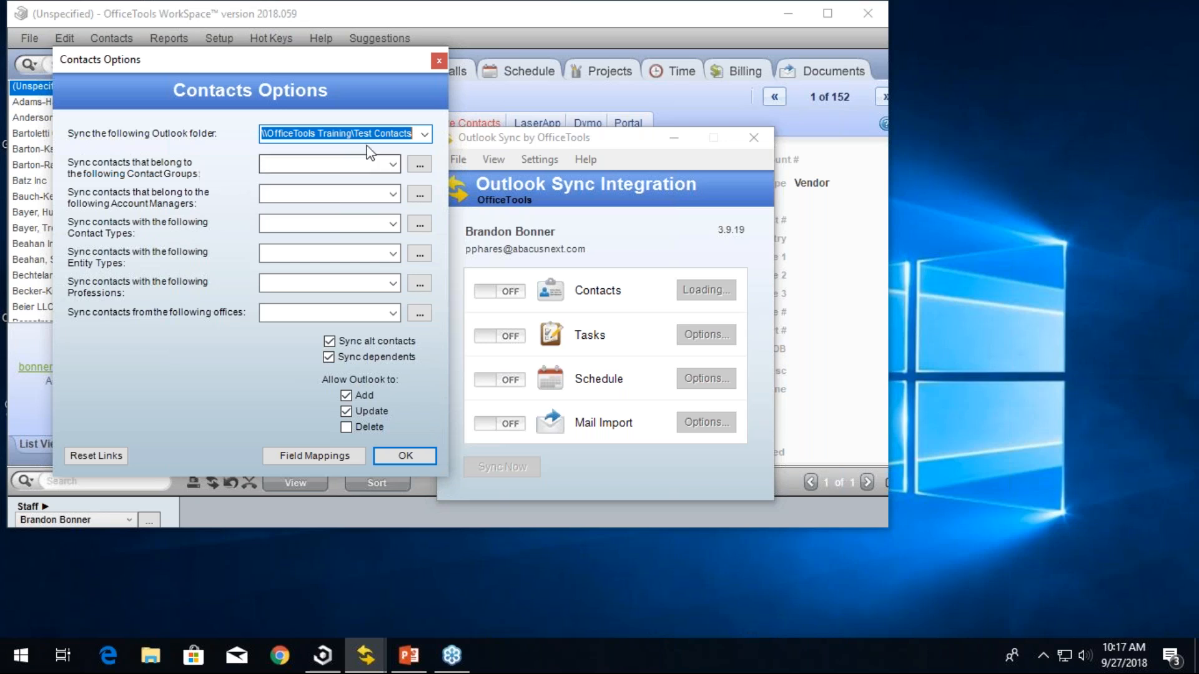
# - Review the contact filter lists for groups, account managers, contact types, entity types, professions and offices, then apply the Contacts options
pyautogui.click(395, 159)
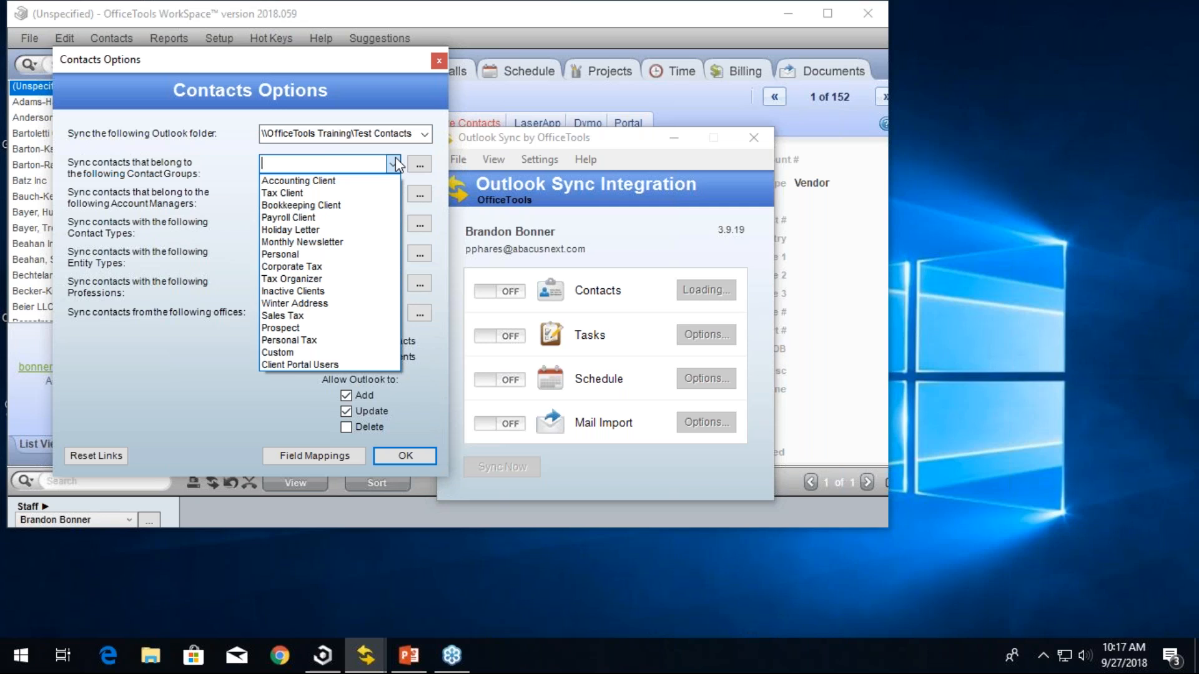
pyautogui.click(395, 158)
pyautogui.click(397, 197)
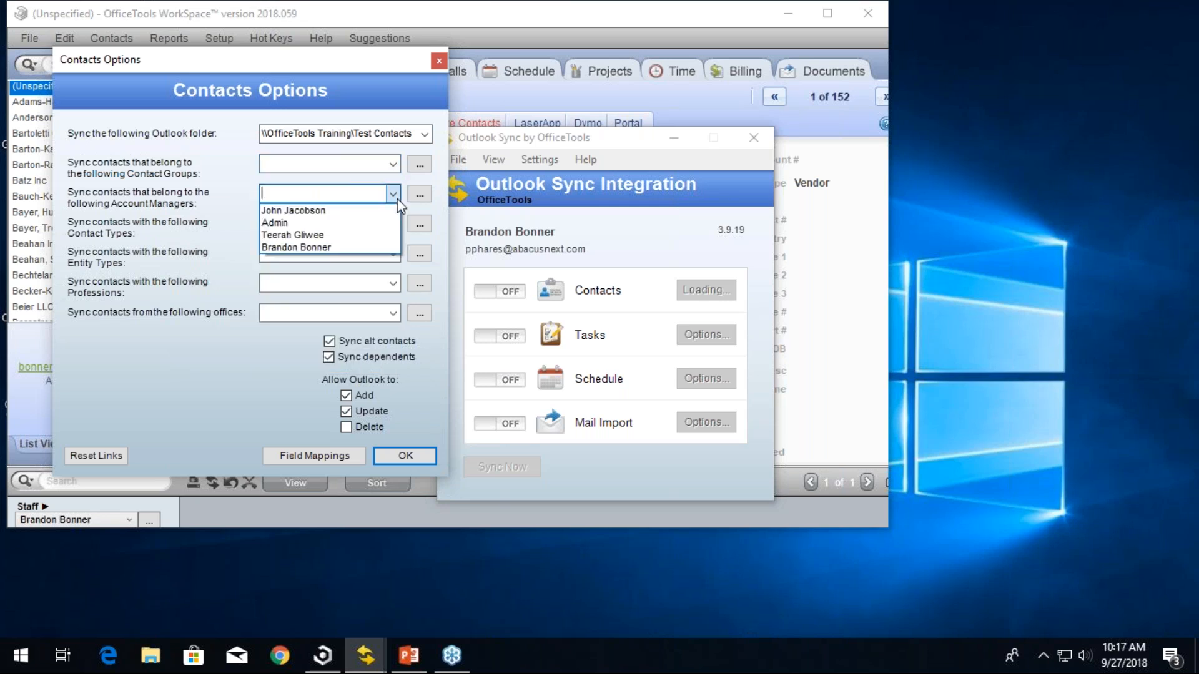
pyautogui.click(395, 195)
pyautogui.click(393, 225)
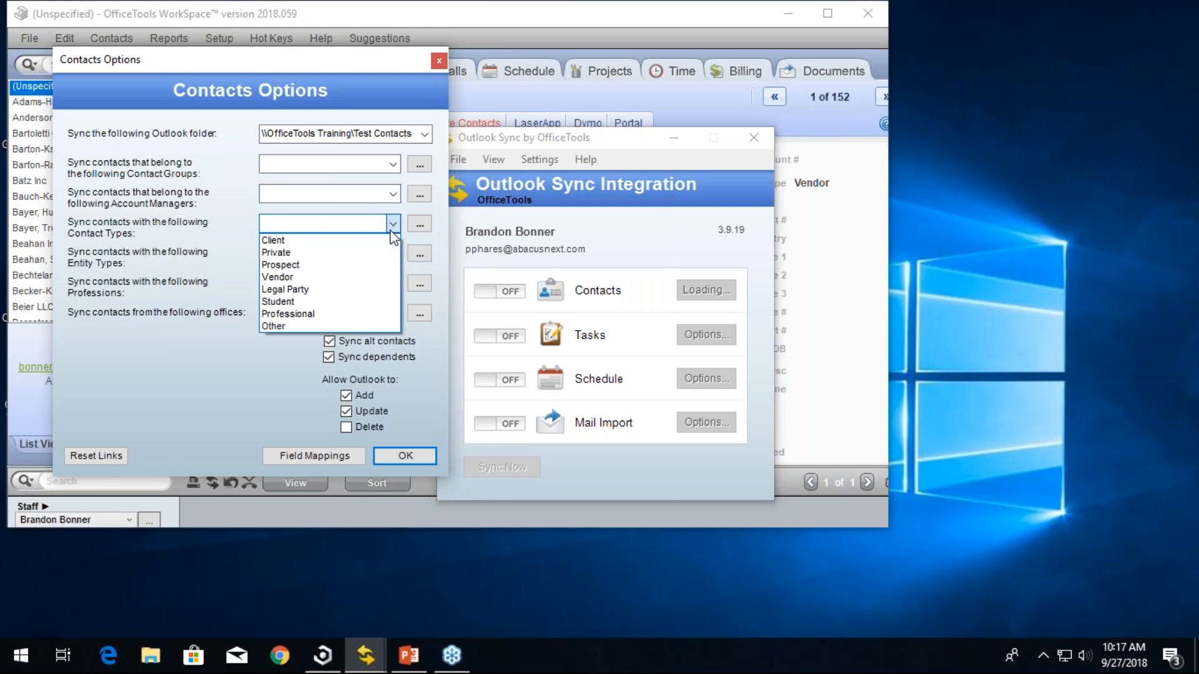
pyautogui.click(391, 230)
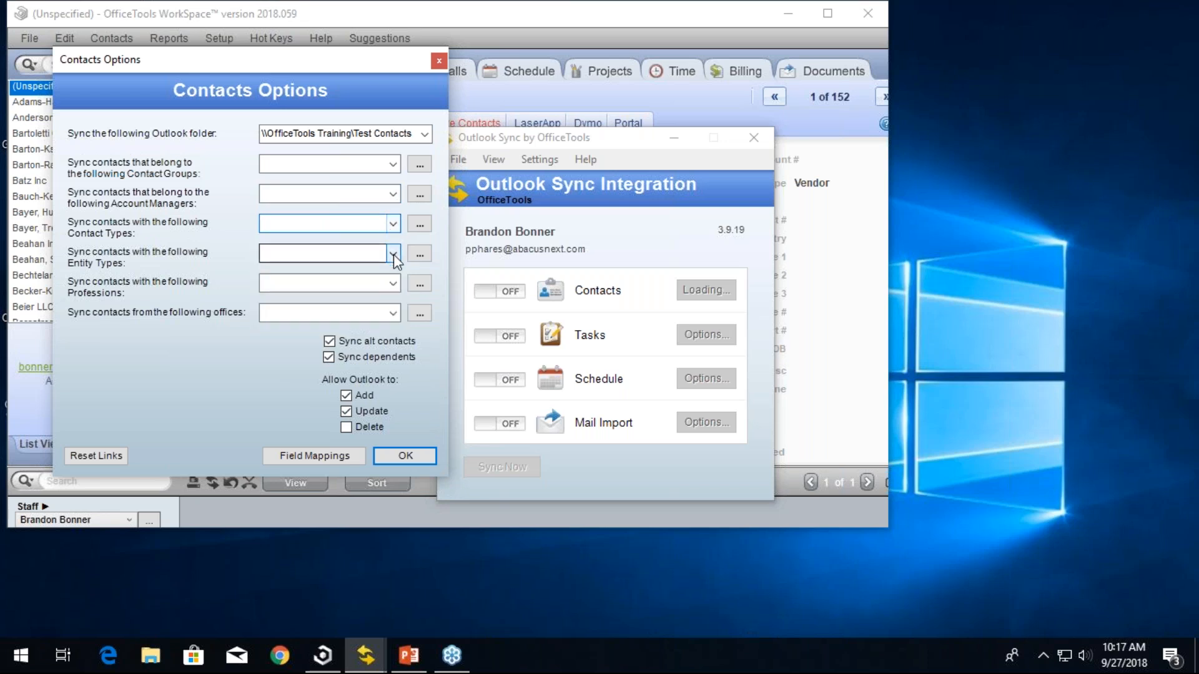
pyautogui.click(394, 254)
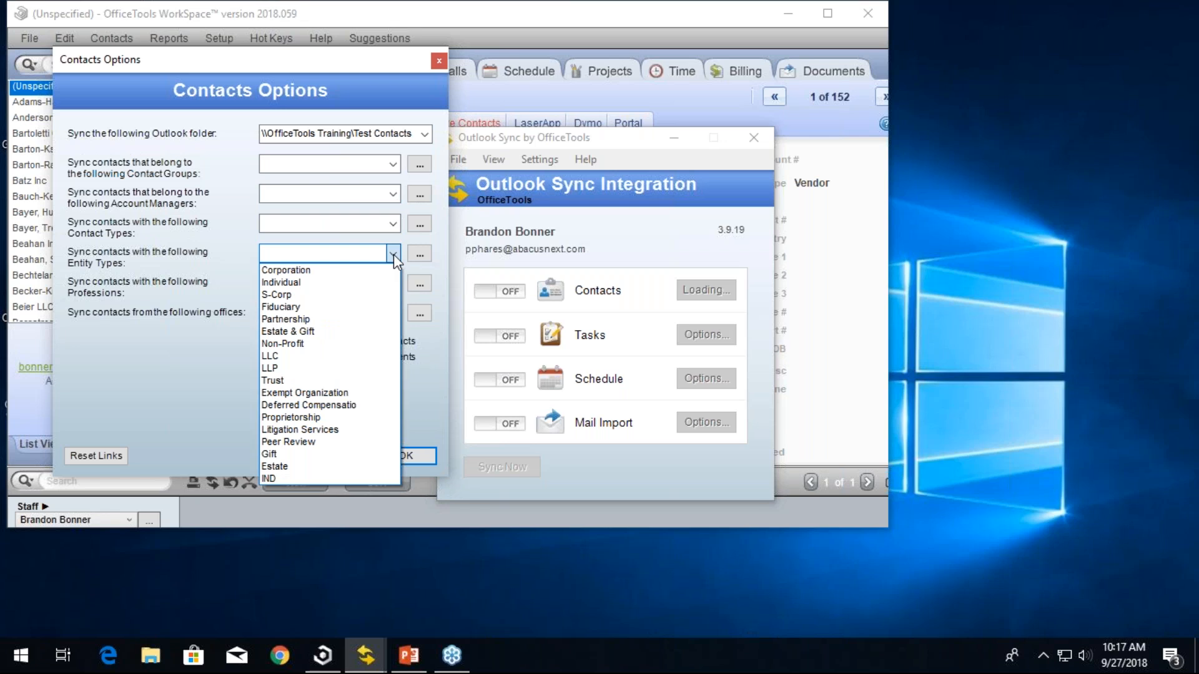
pyautogui.click(393, 253)
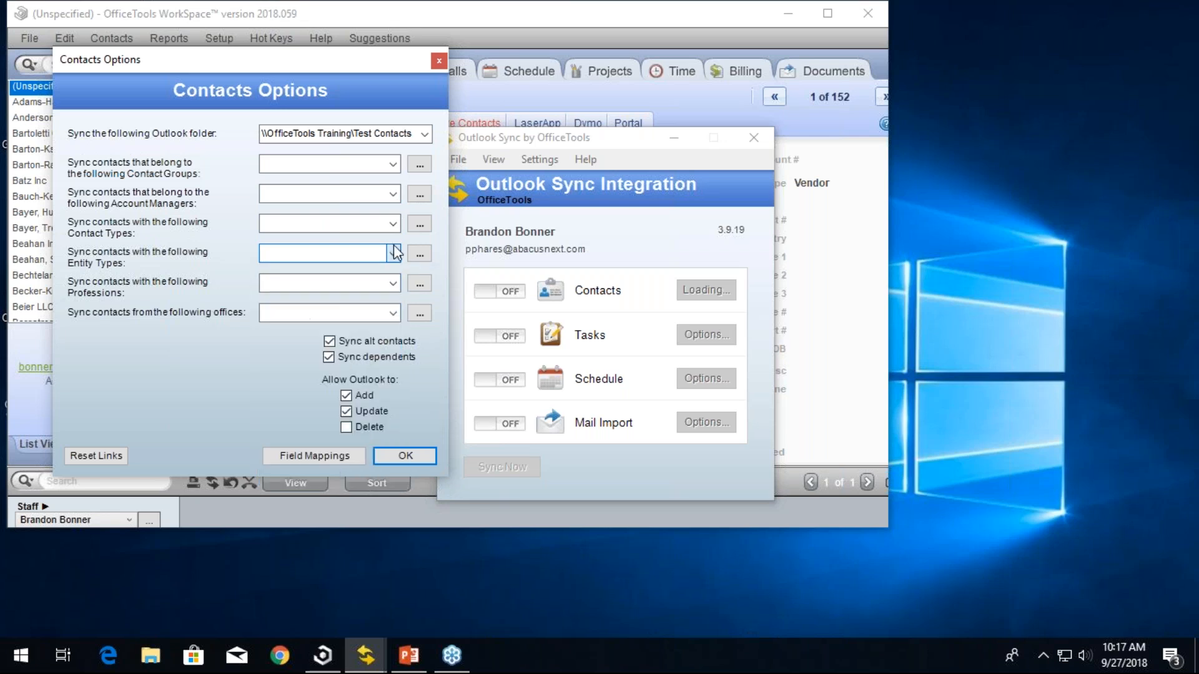
pyautogui.click(394, 283)
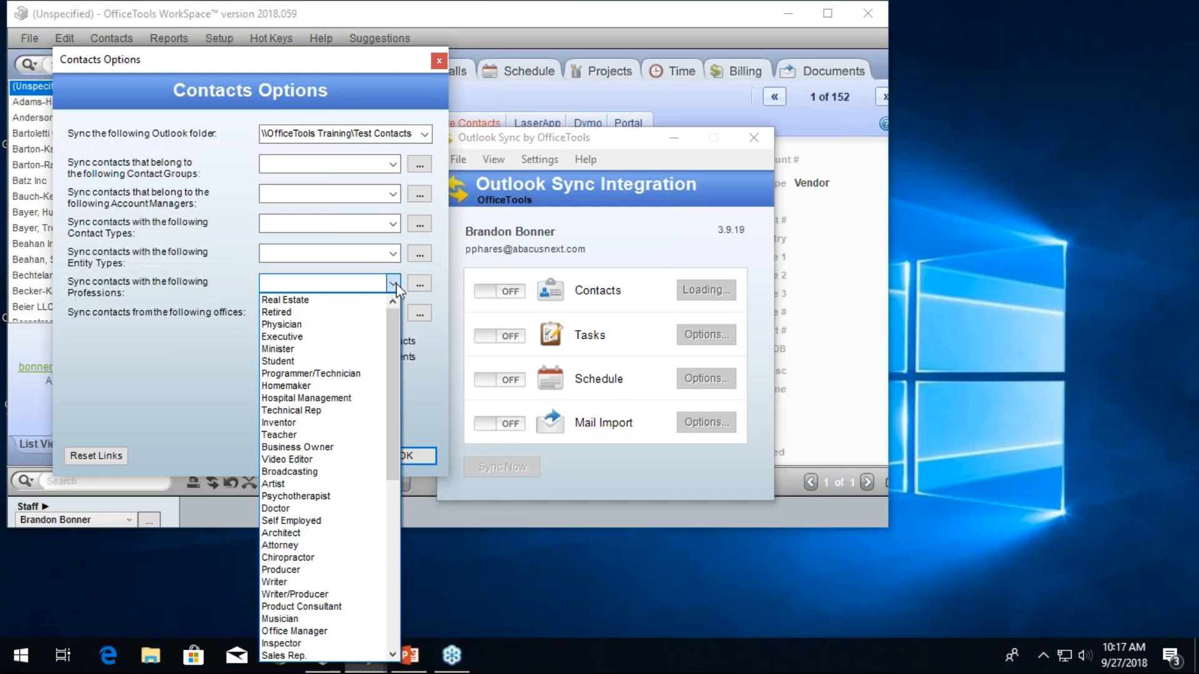
pyautogui.click(396, 283)
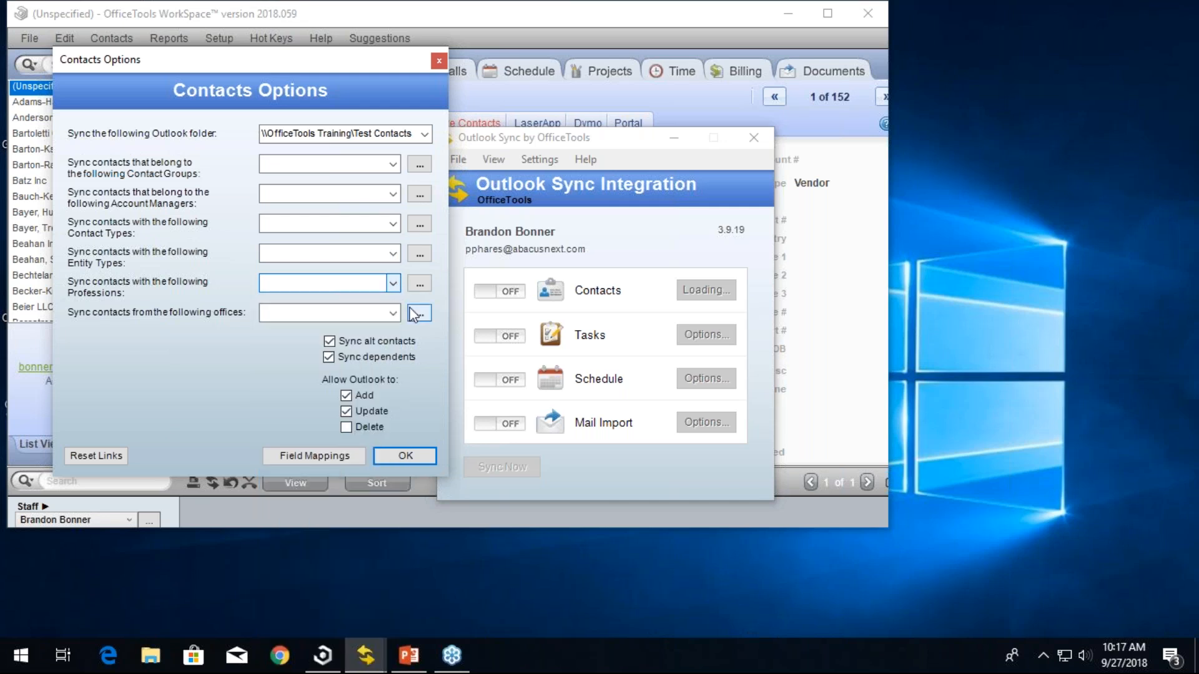
pyautogui.click(393, 320)
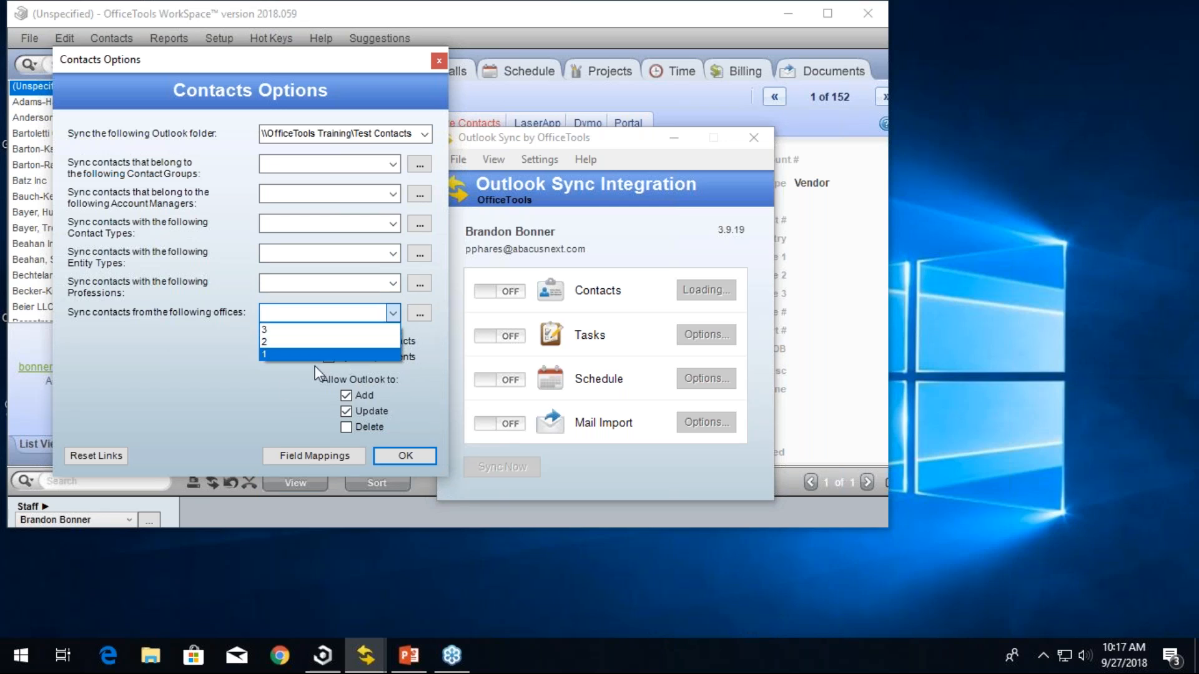
pyautogui.click(283, 384)
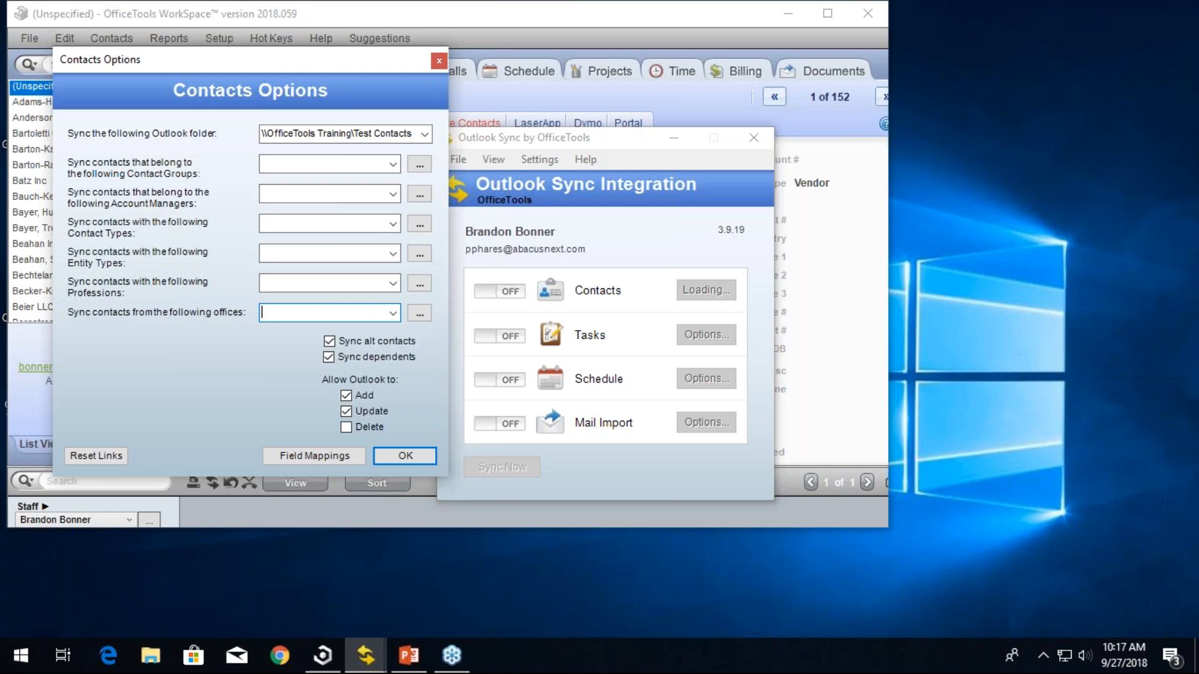
pyautogui.click(342, 192)
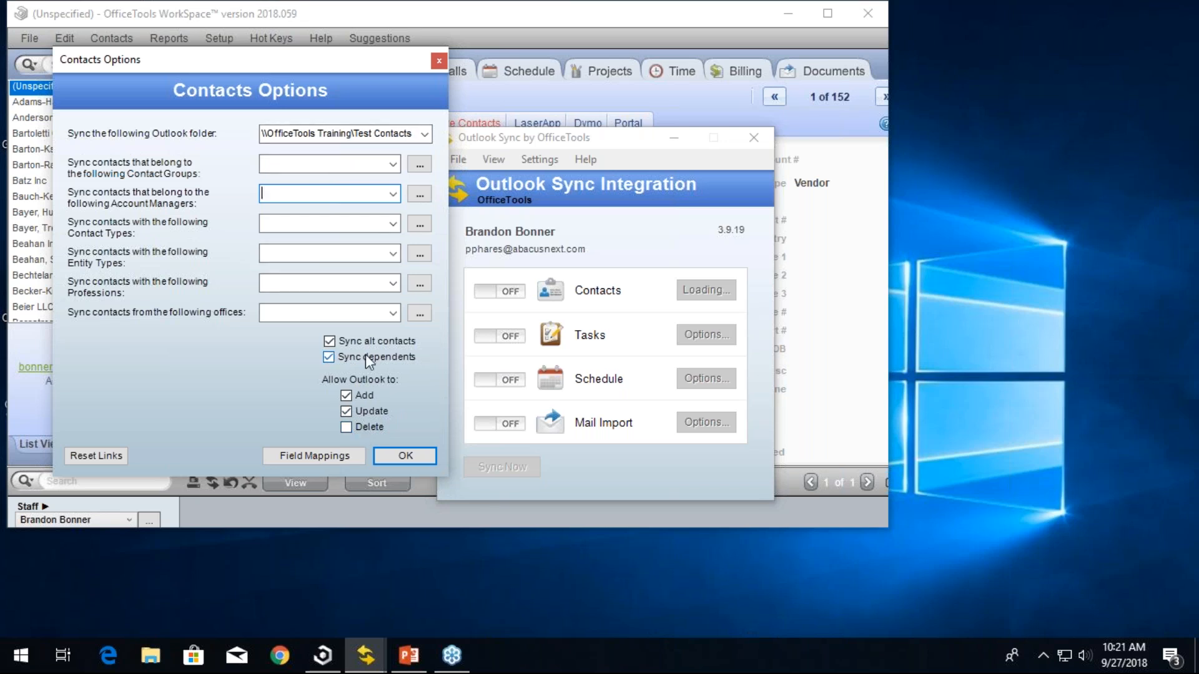
pyautogui.click(398, 456)
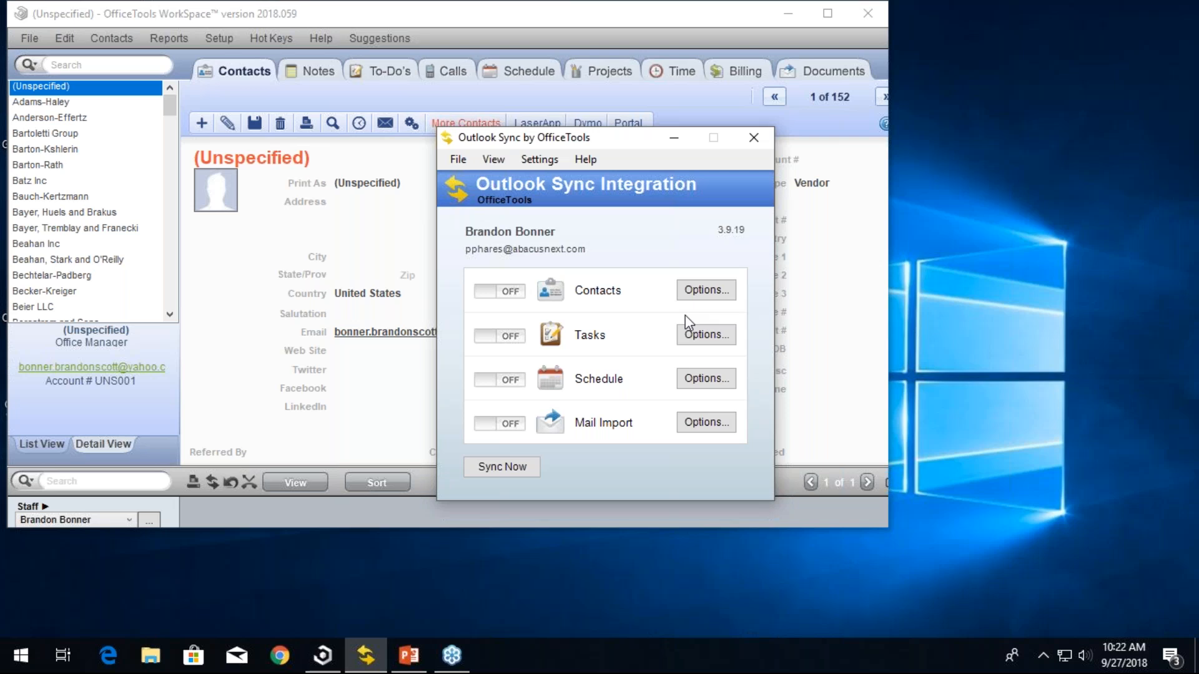
# - Open the Tasks sync options and set the Outlook folder to \\OfficeTools Training\Tasks
pyautogui.click(690, 331)
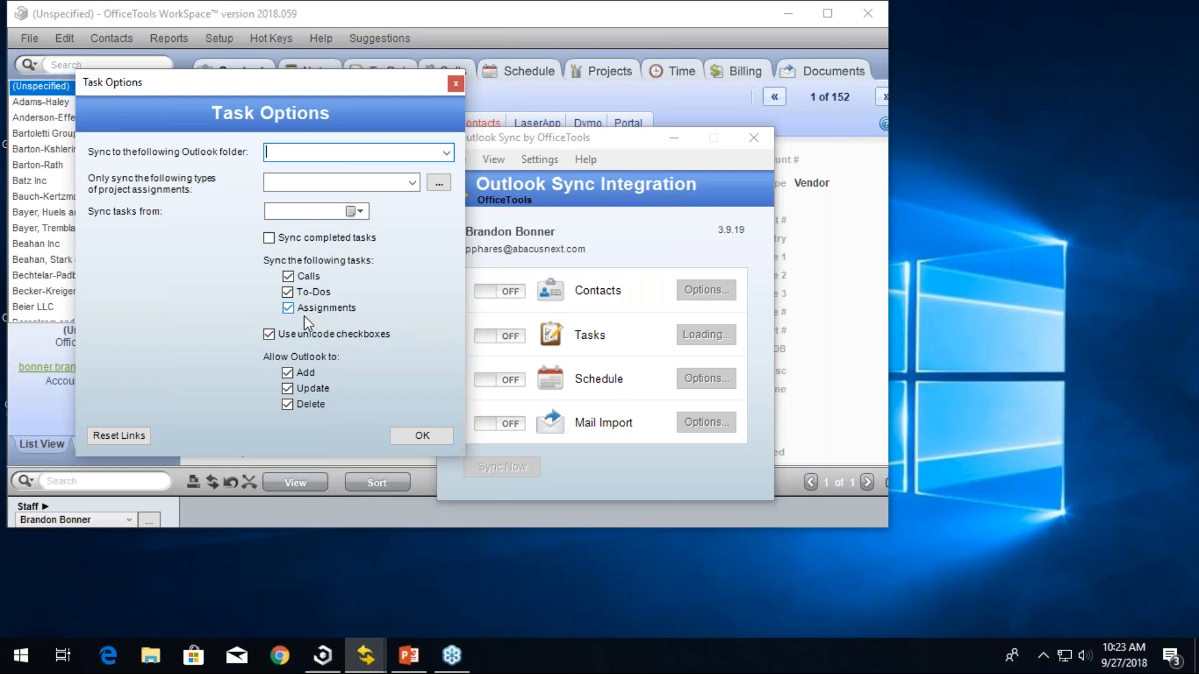
pyautogui.click(446, 152)
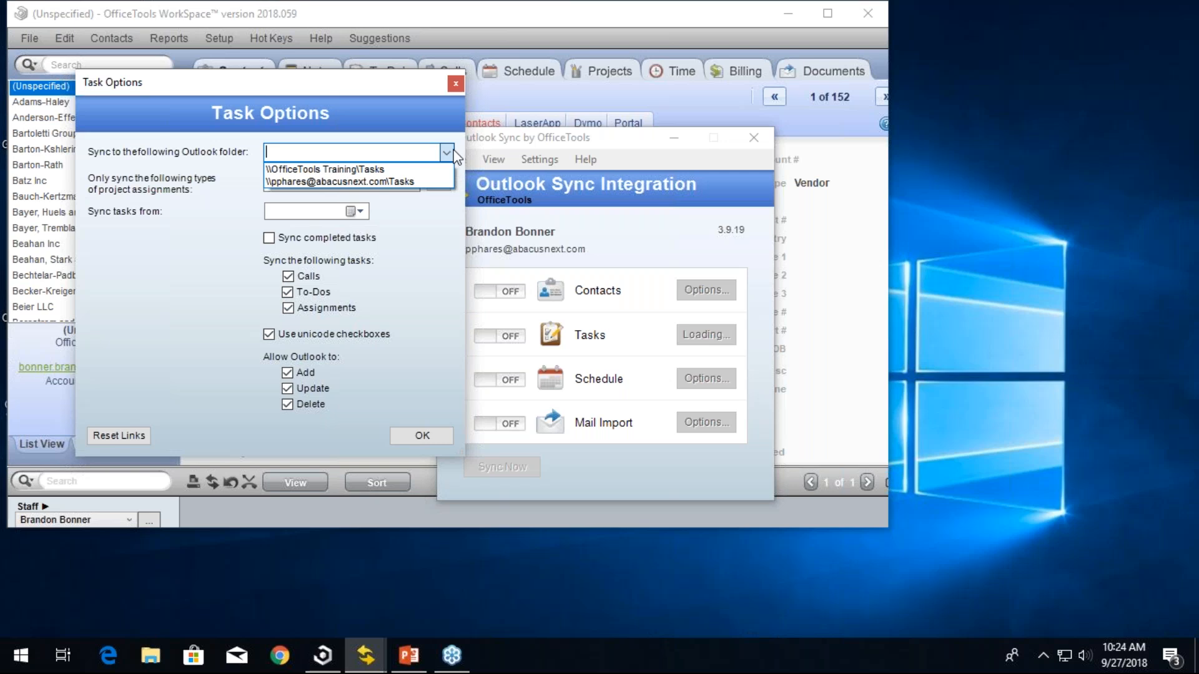
pyautogui.click(332, 168)
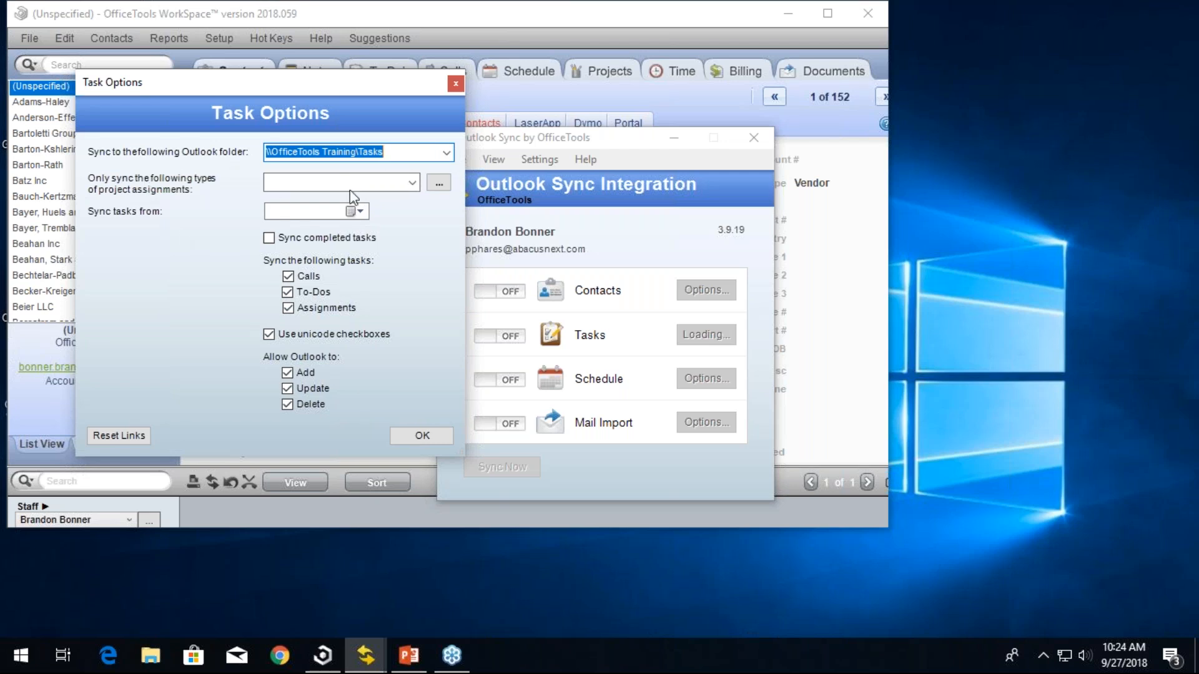
pyautogui.click(412, 183)
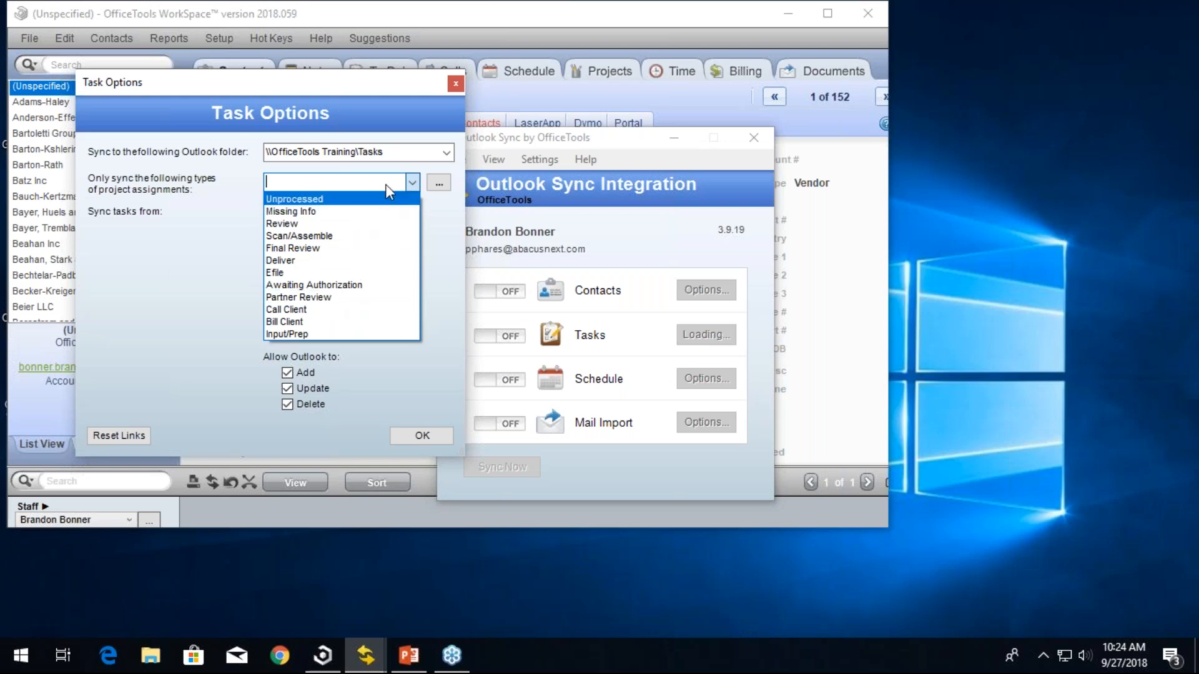
pyautogui.click(440, 185)
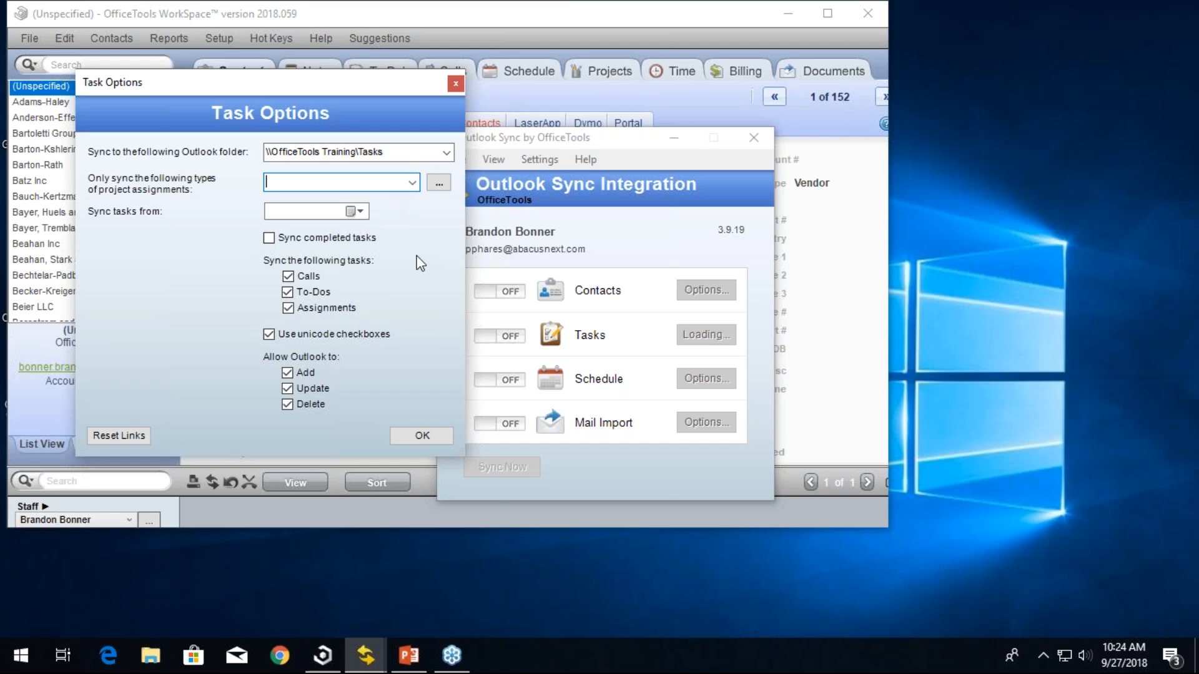
# - Set tasks to sync from 9/27/2018, stop Outlook from deleting tasks, and apply the Task options
pyautogui.click(356, 215)
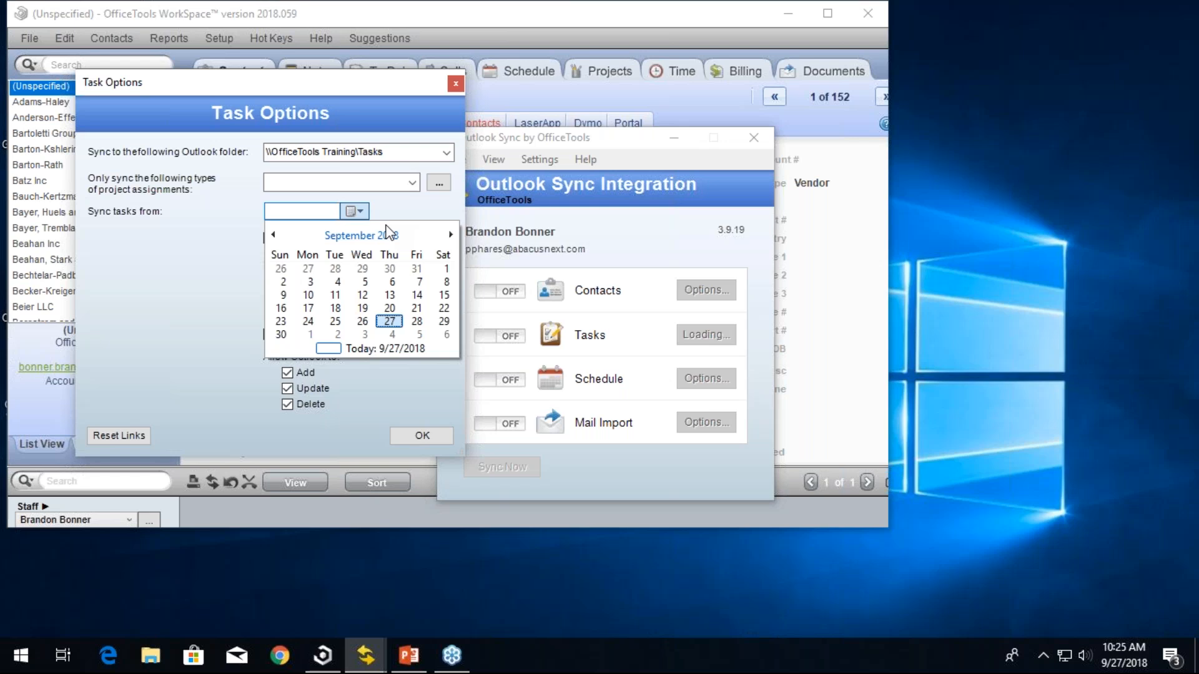
pyautogui.click(389, 321)
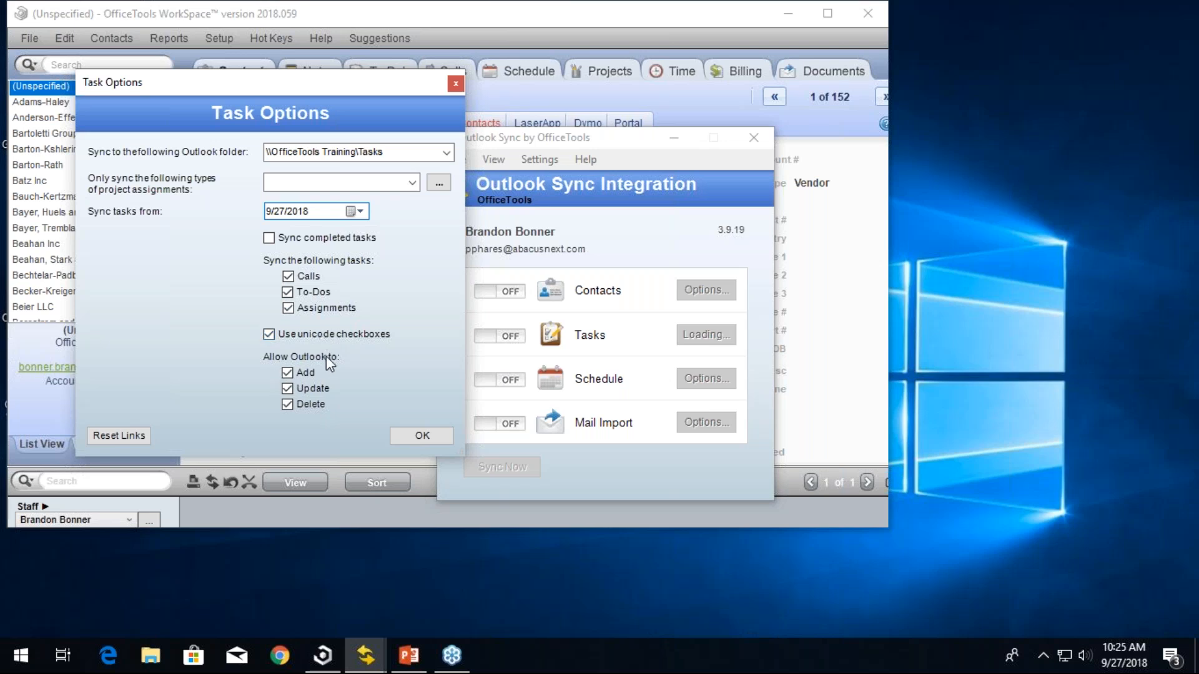
pyautogui.click(313, 407)
pyautogui.moveTo(310, 212); pyautogui.dragTo(261, 213)
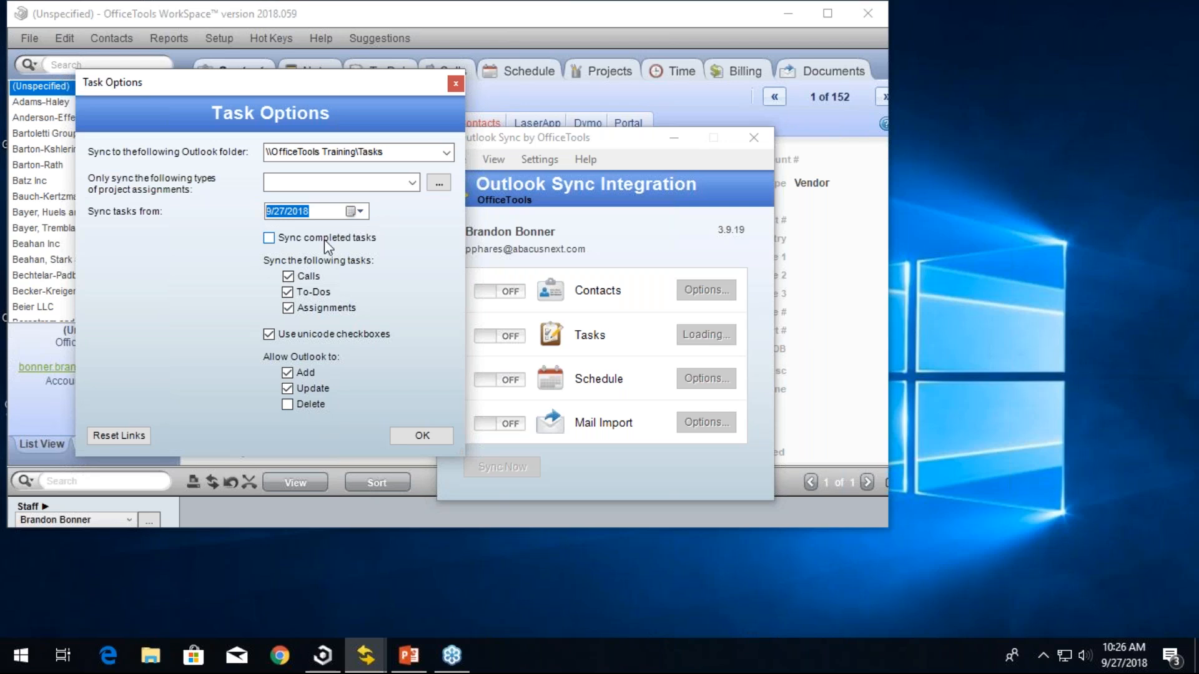
pyautogui.click(443, 436)
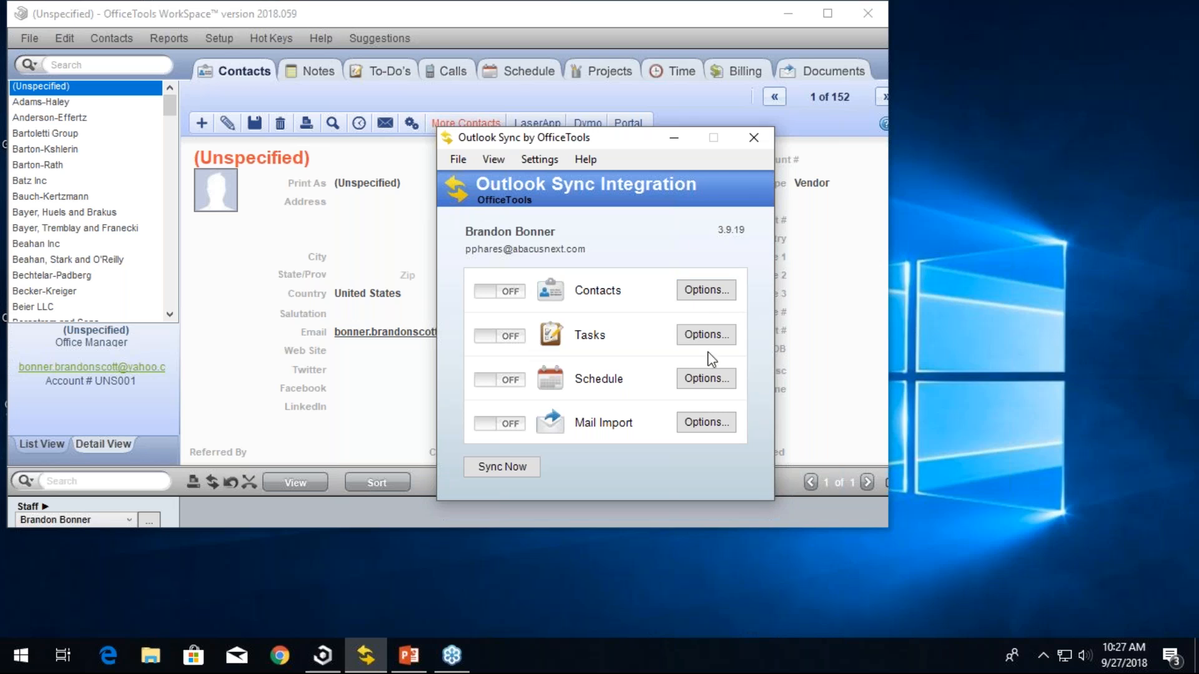
# - Open the Schedule sync options and set the Outlook folder to \\OfficeTools Training\Calendar
pyautogui.click(683, 373)
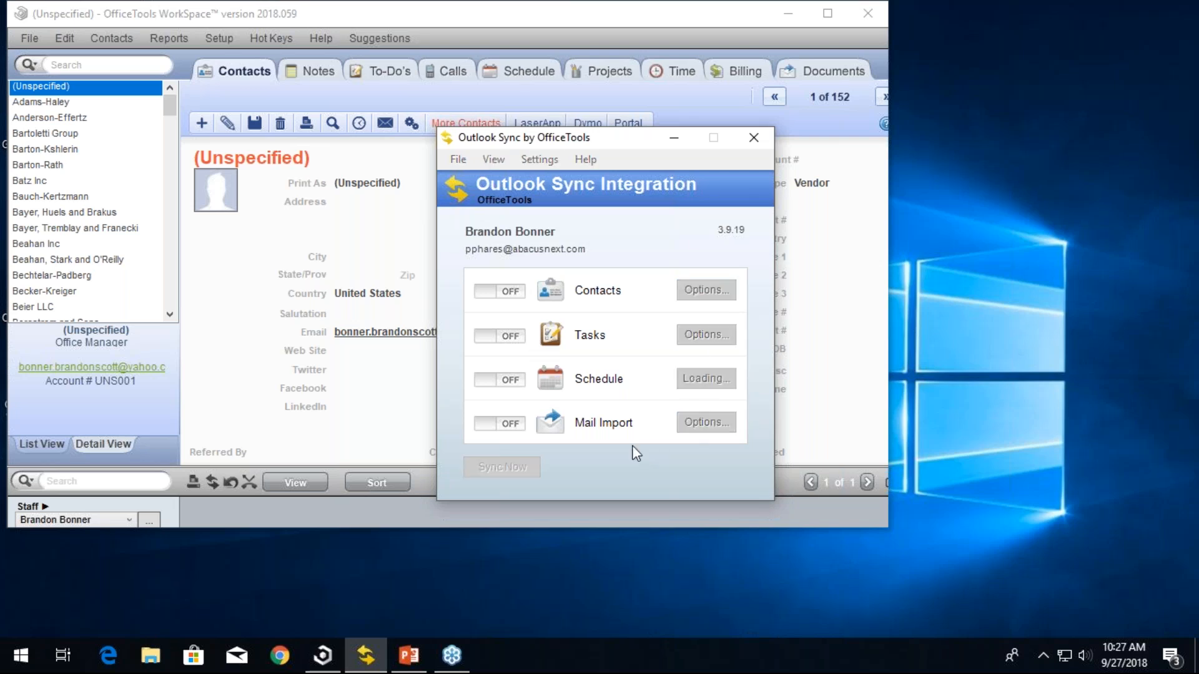
pyautogui.click(458, 175)
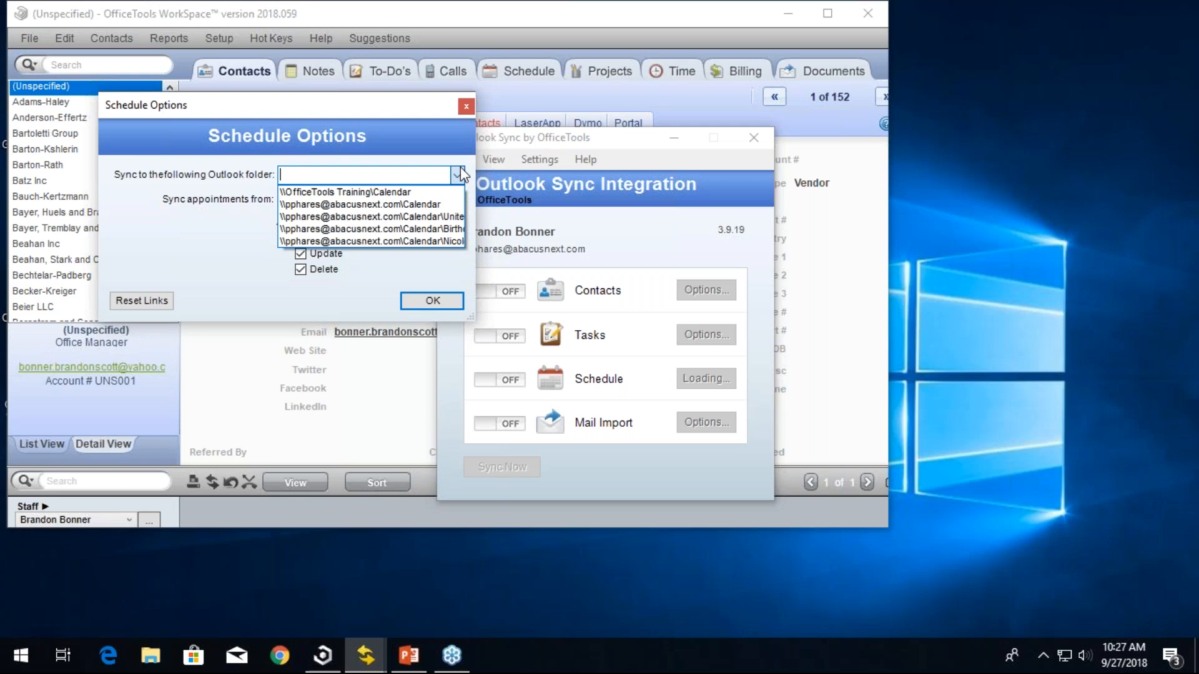
pyautogui.click(415, 190)
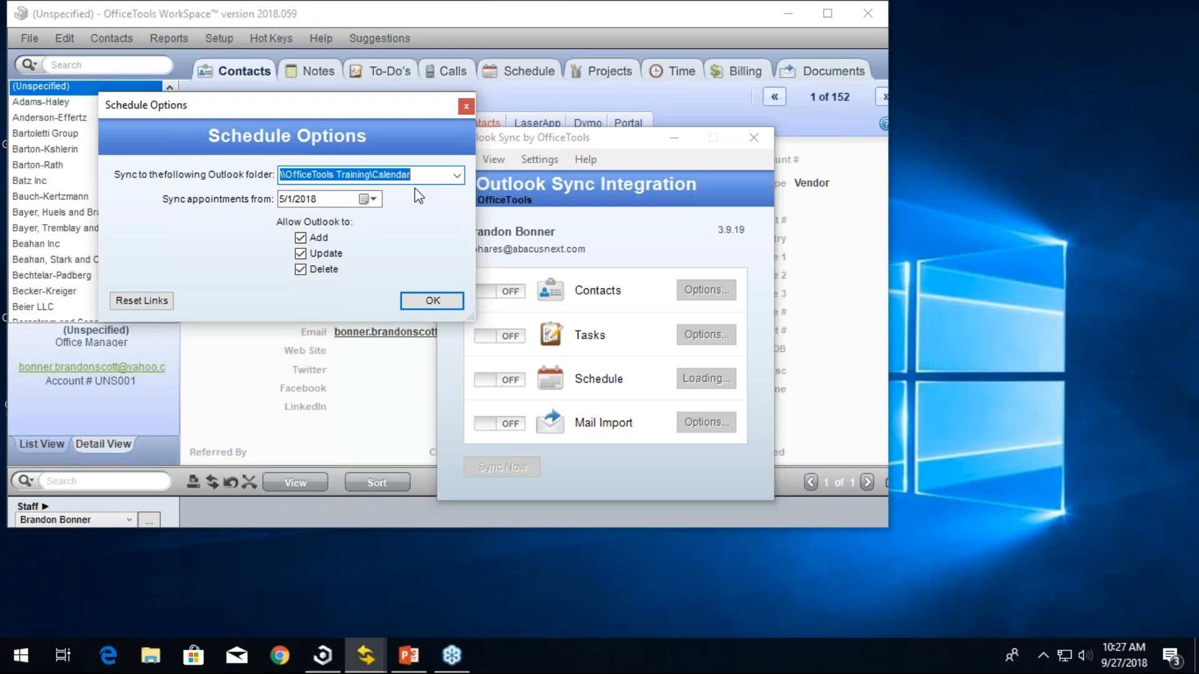
# - Set appointments to sync from 9/27/2018, stop Outlook from deleting appointments, and apply the Schedule options
pyautogui.click(373, 198)
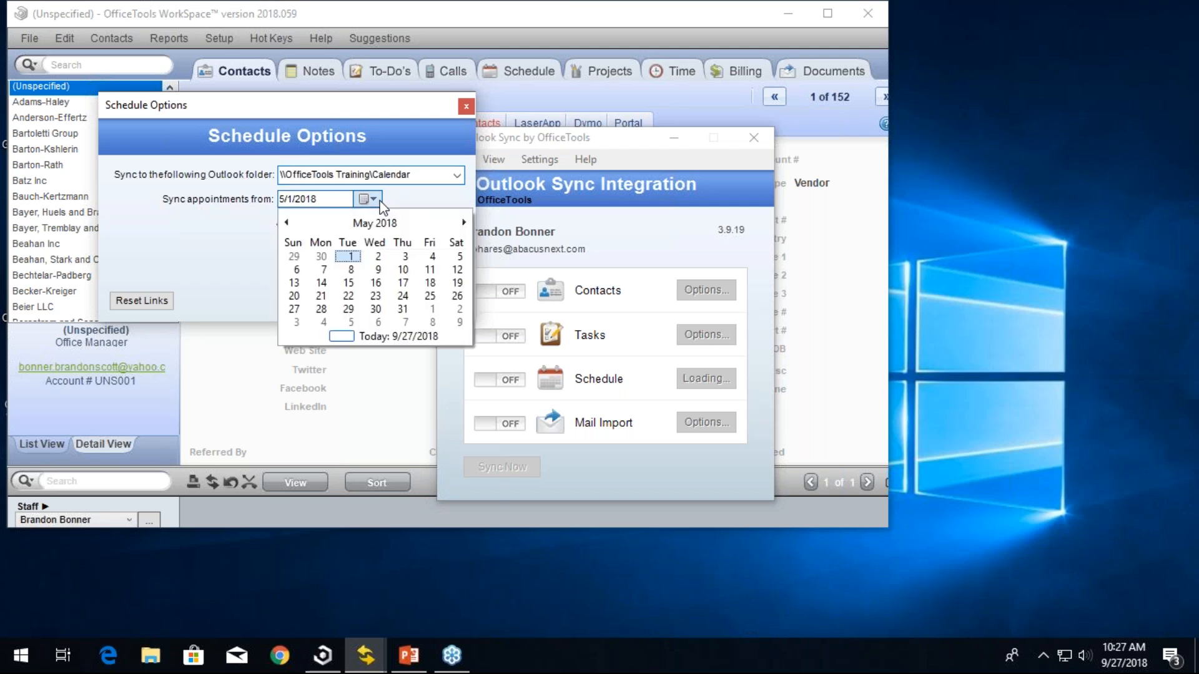
pyautogui.click(400, 336)
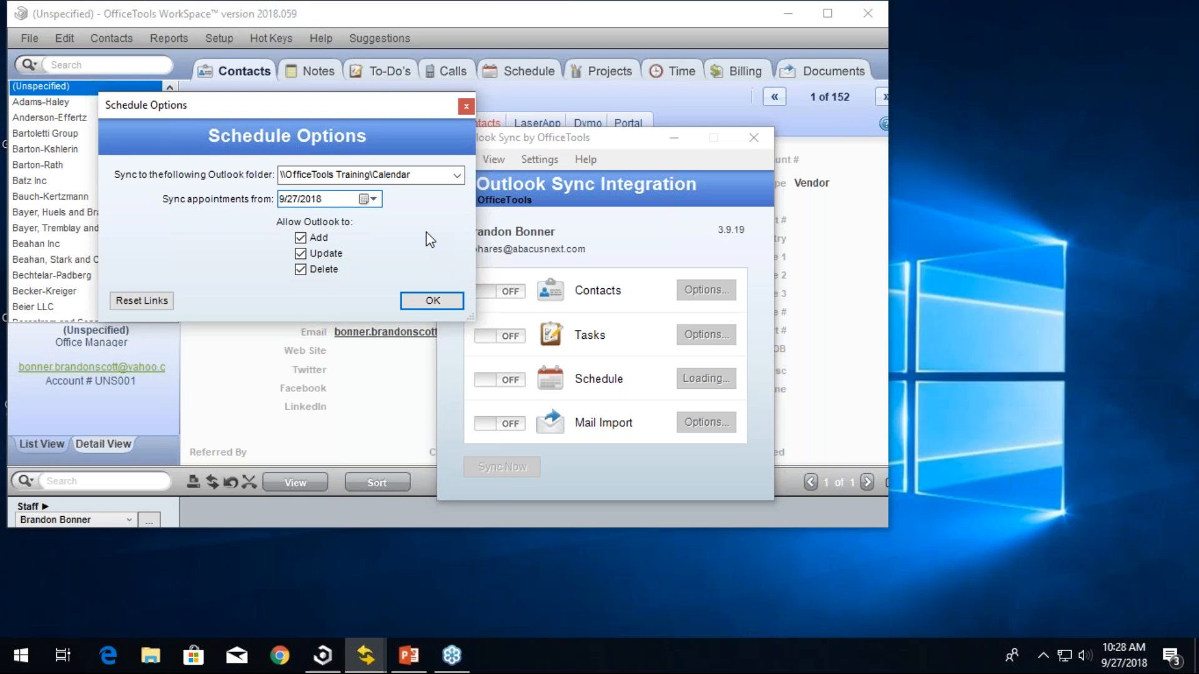
pyautogui.click(311, 268)
pyautogui.moveTo(334, 198); pyautogui.dragTo(260, 192)
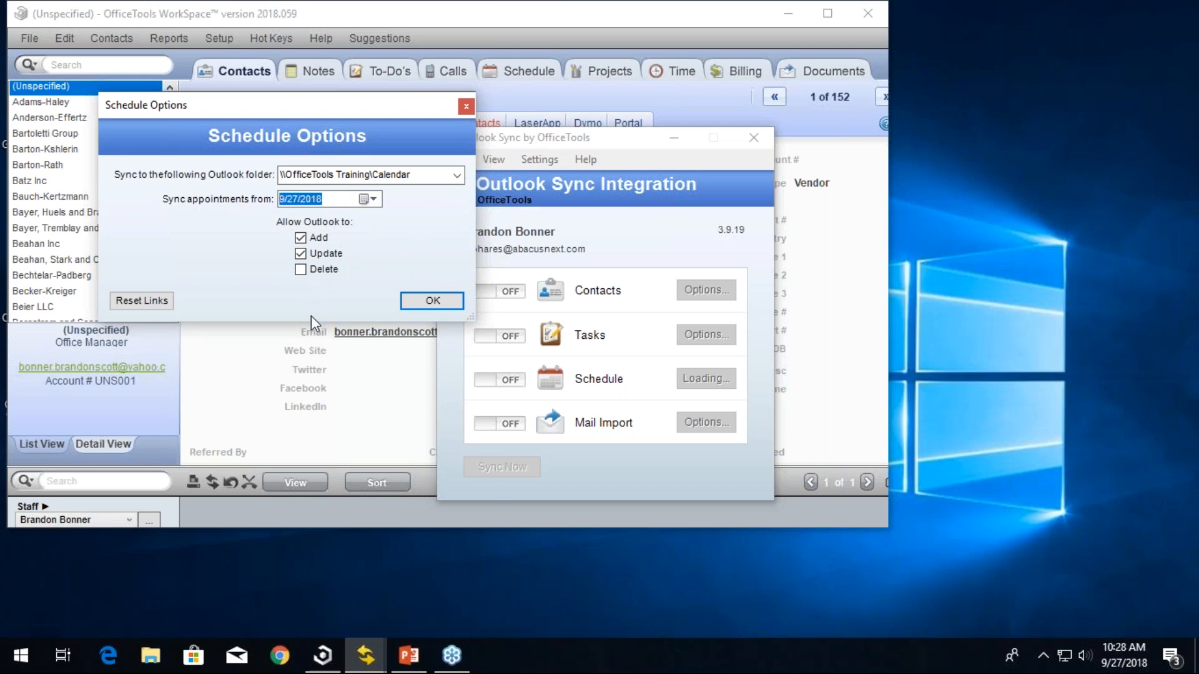
pyautogui.click(409, 301)
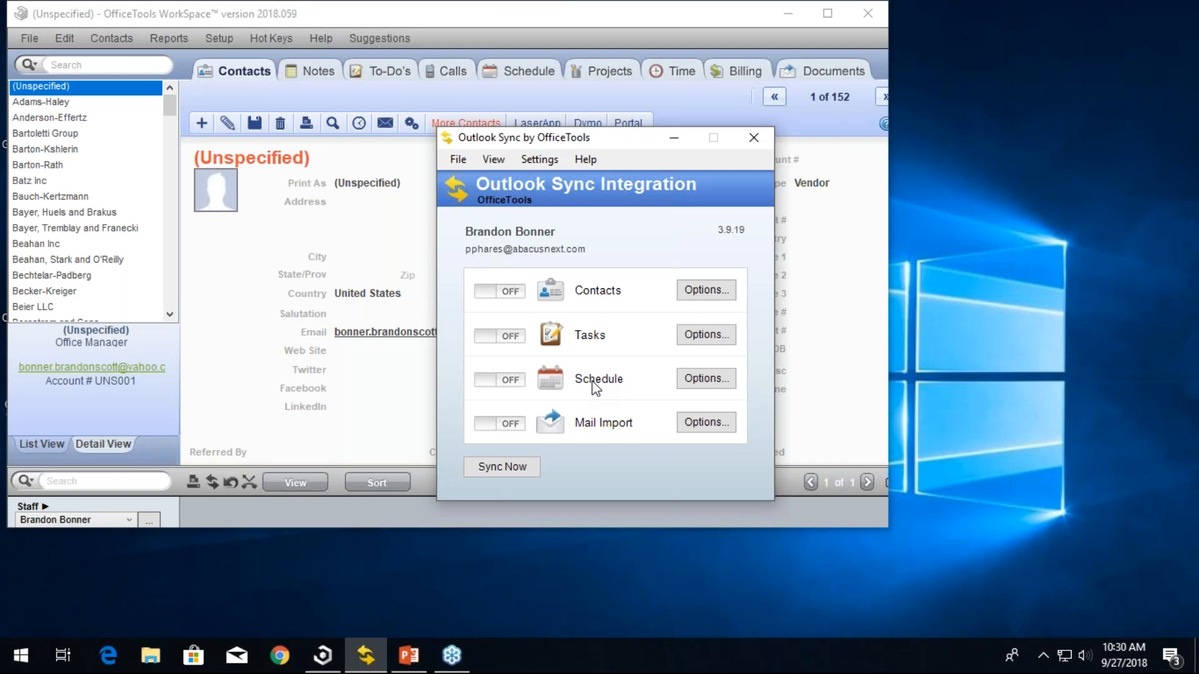
# - Open the Mail Import options and review the Outlook folder lists for inbox and sent items
pyautogui.click(706, 422)
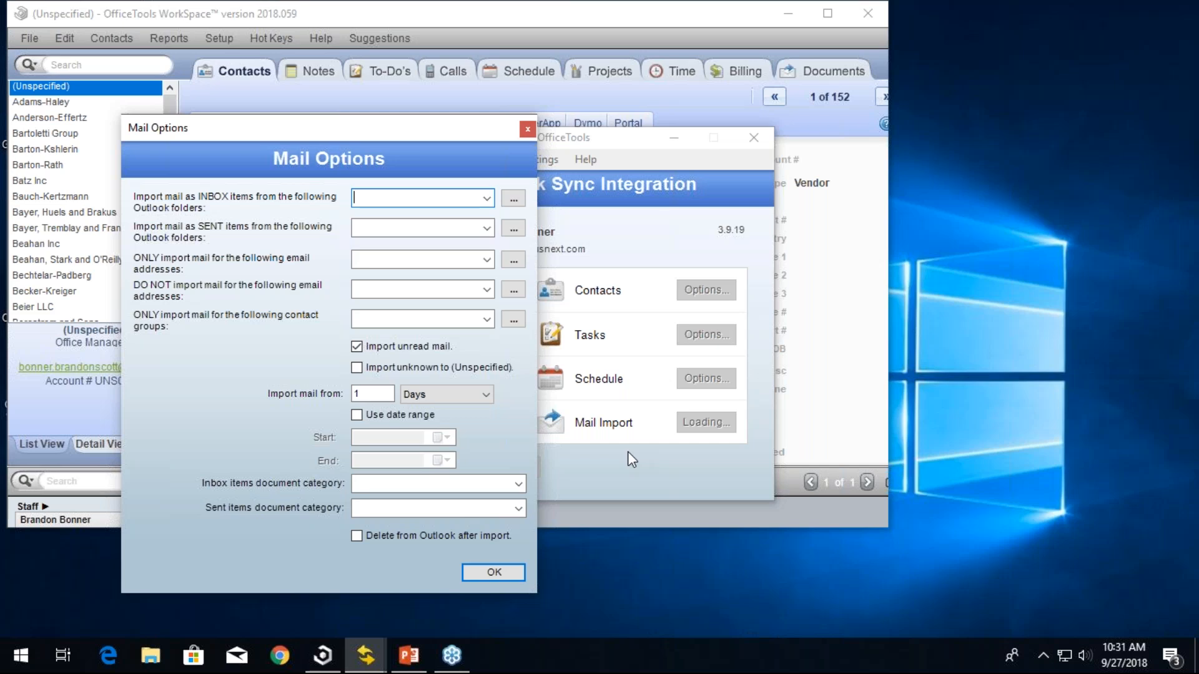
pyautogui.click(486, 199)
pyautogui.click(487, 198)
pyautogui.click(487, 229)
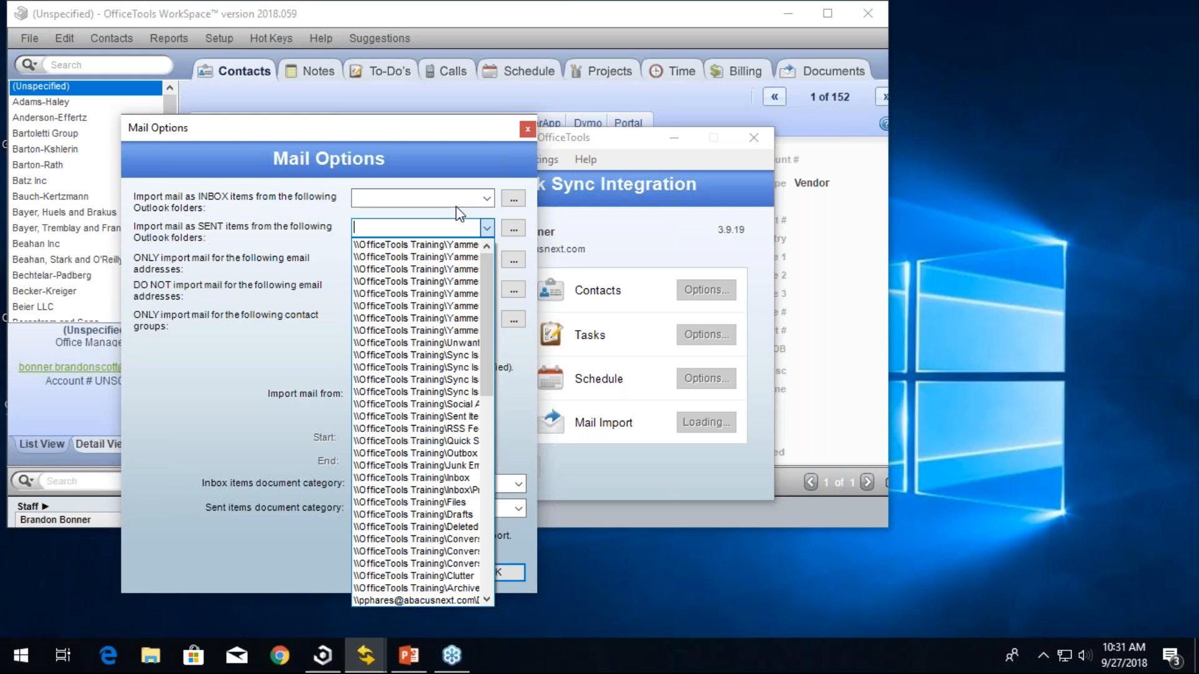
pyautogui.click(488, 227)
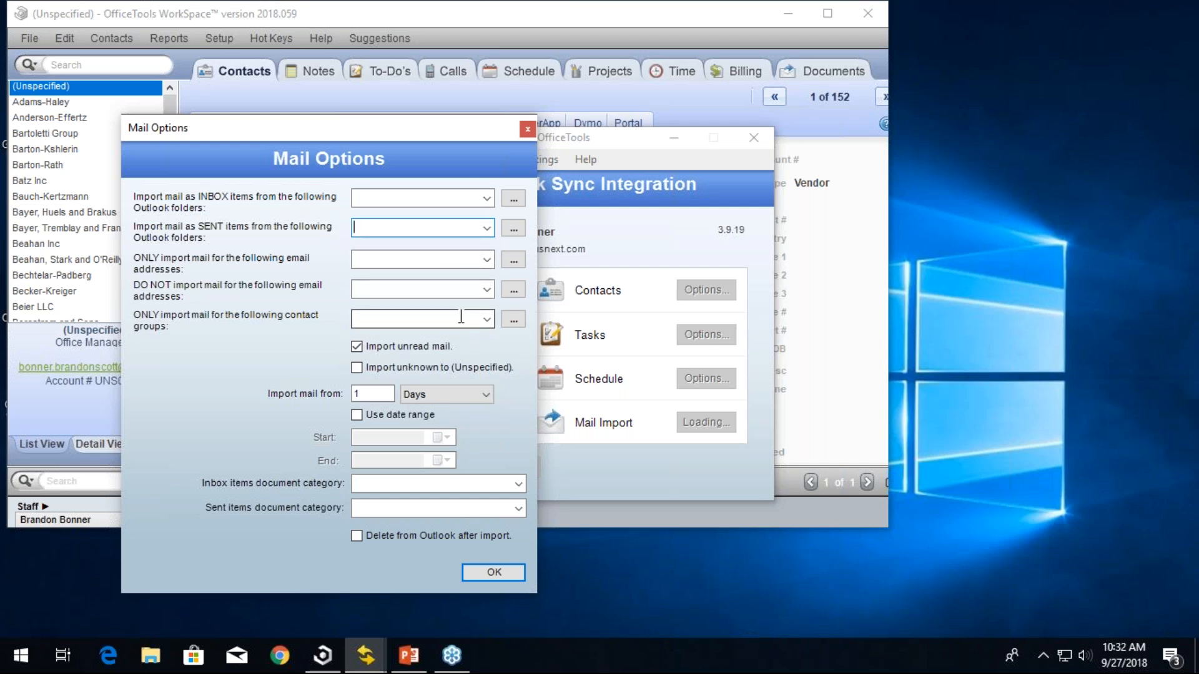
# - Try turning off unread-mail import and using a date range, then close the Mail options without saving
pyautogui.click(417, 352)
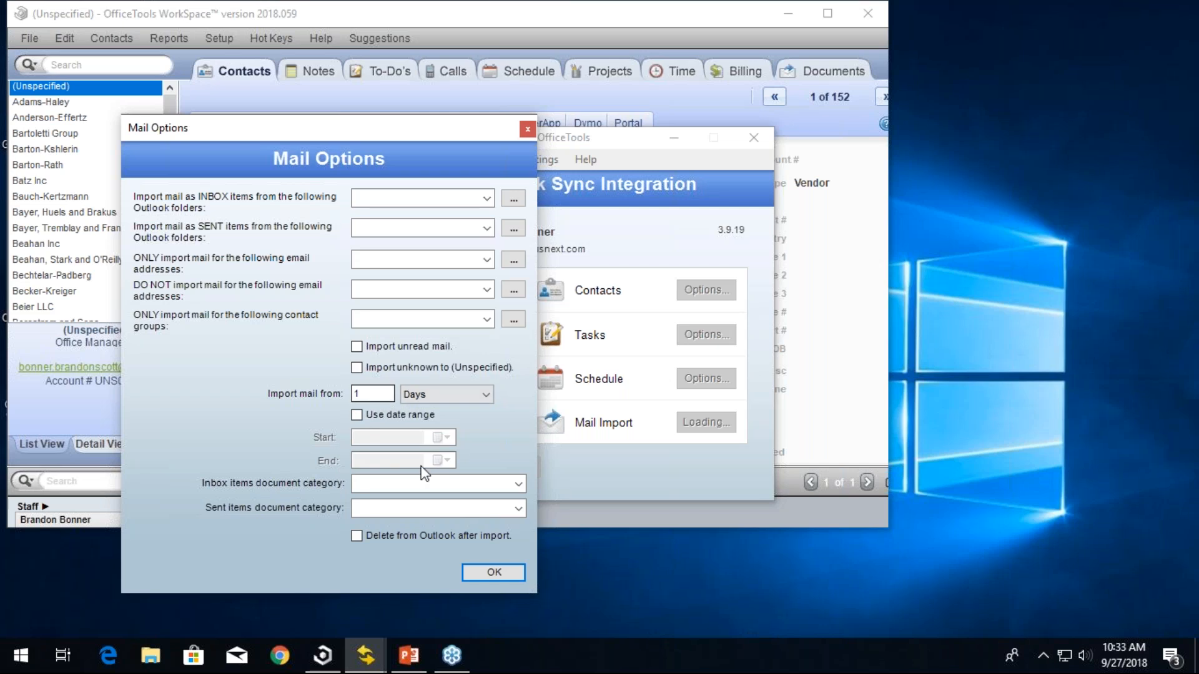
pyautogui.click(384, 414)
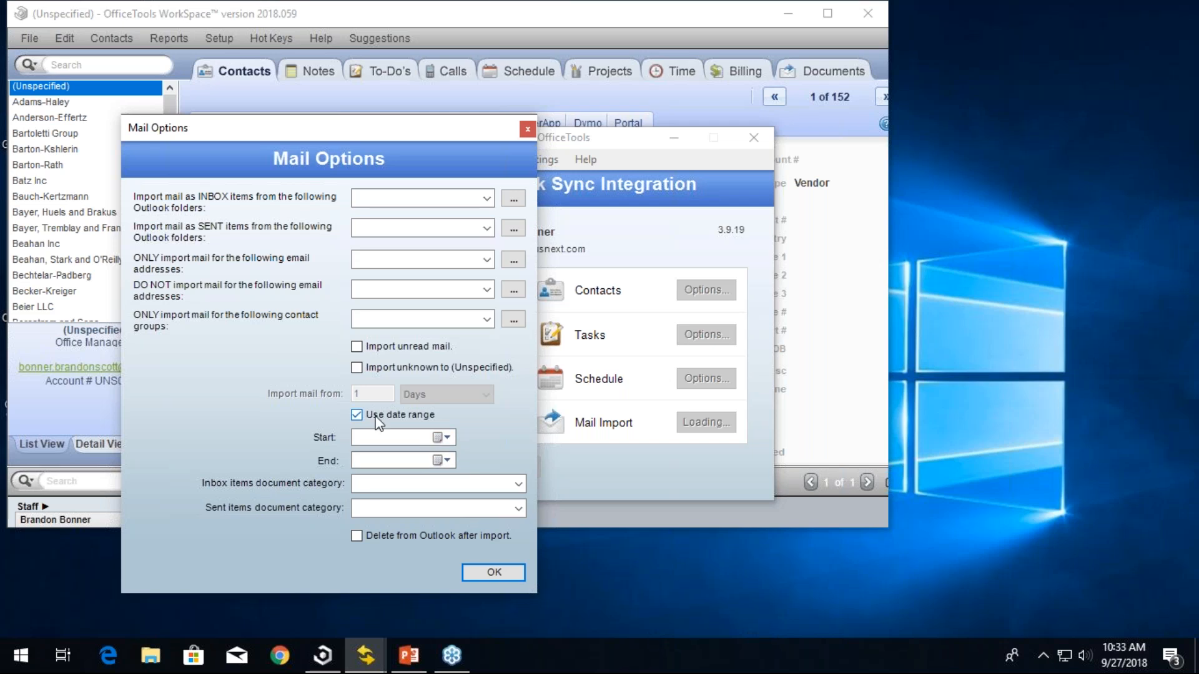
pyautogui.click(391, 486)
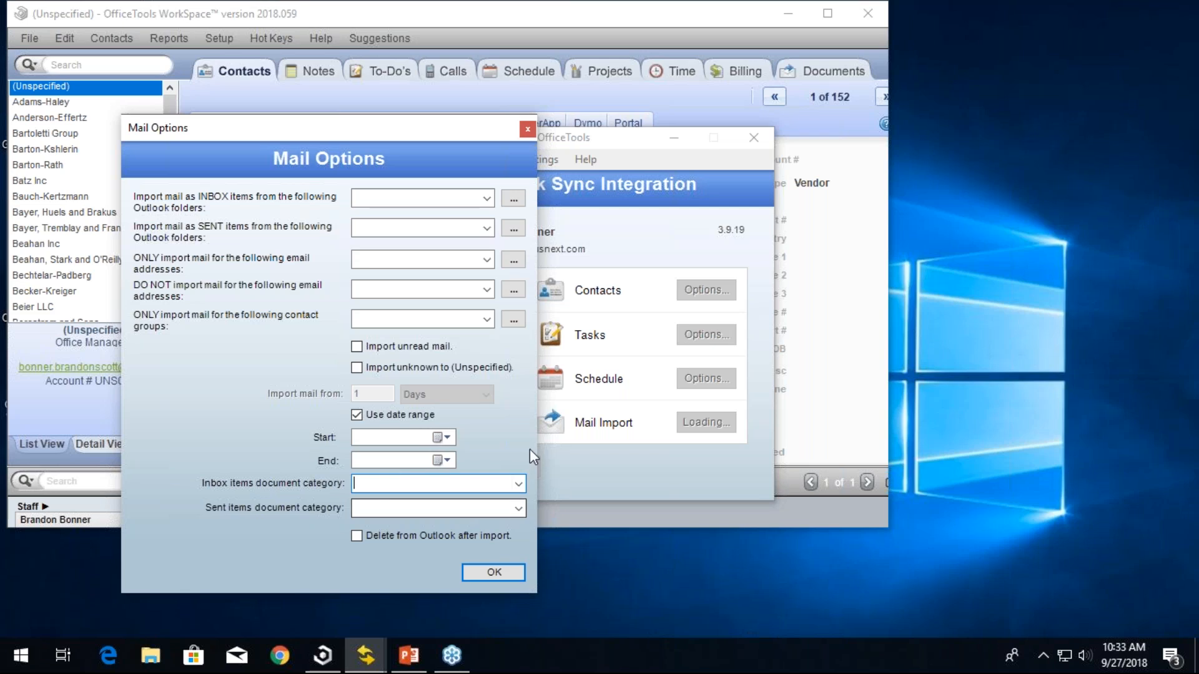
pyautogui.click(518, 484)
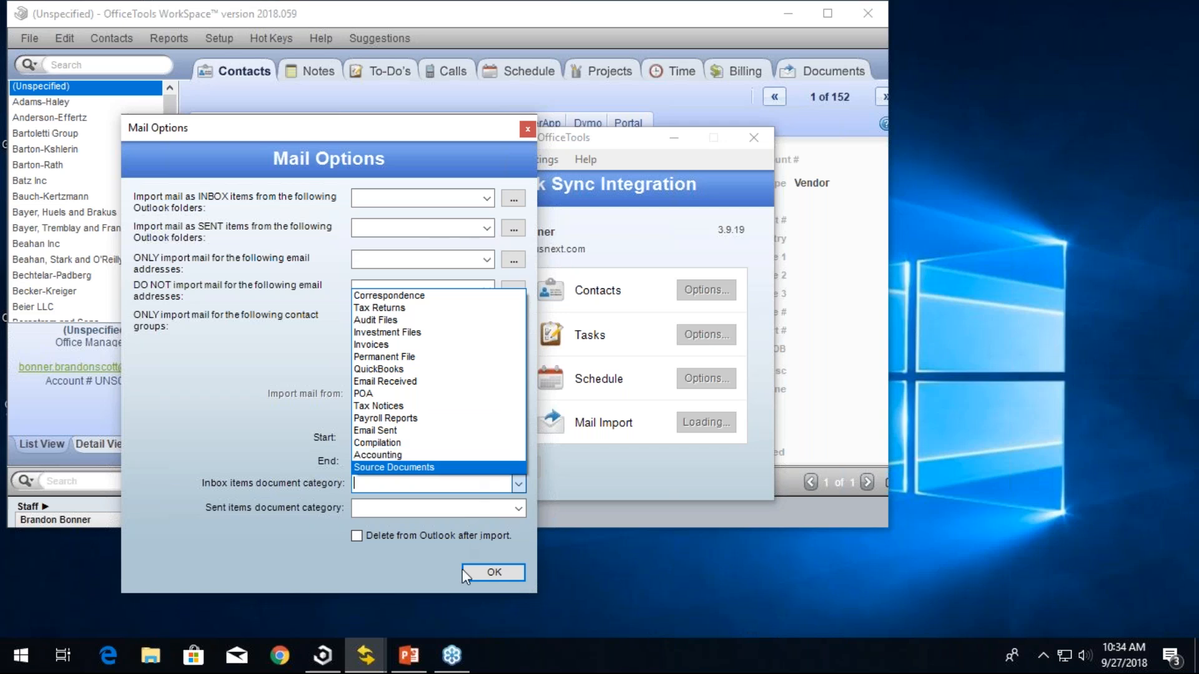
pyautogui.click(441, 565)
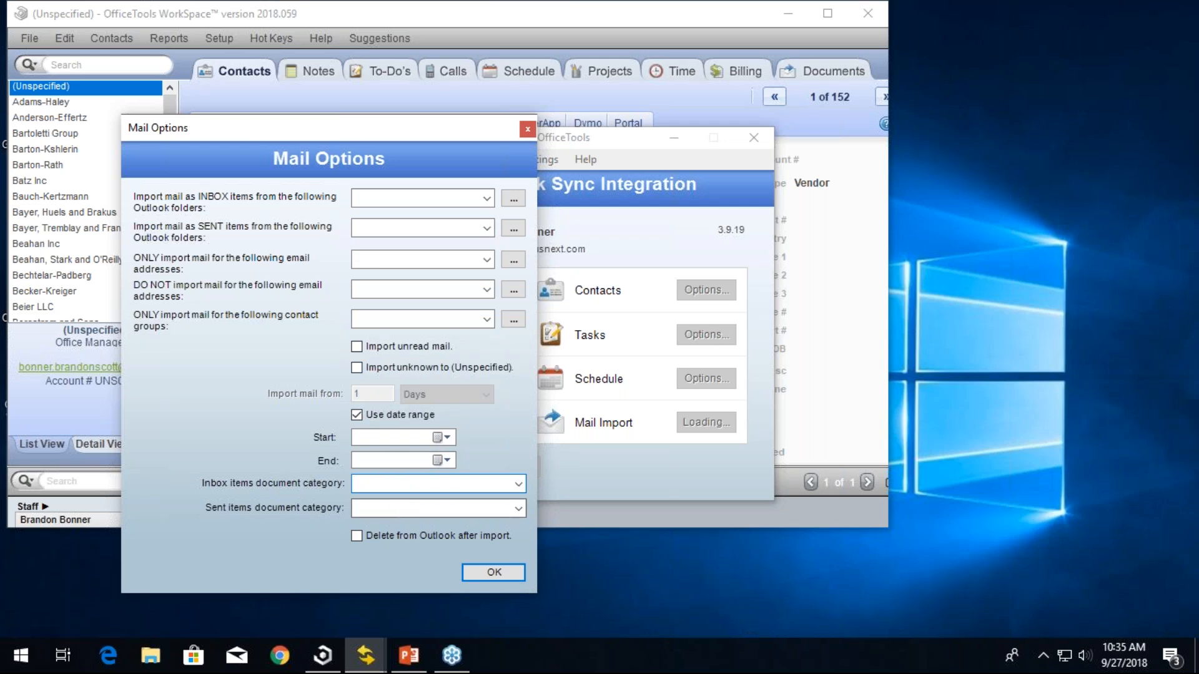
pyautogui.click(477, 572)
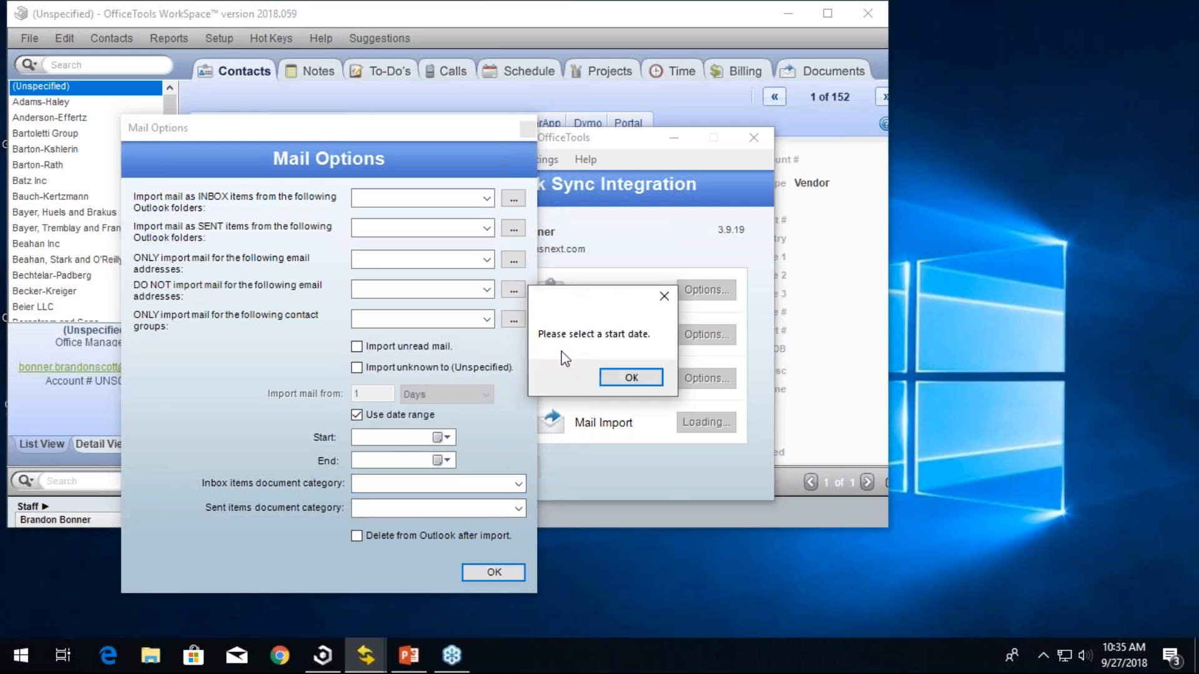
pyautogui.click(610, 375)
pyautogui.click(529, 129)
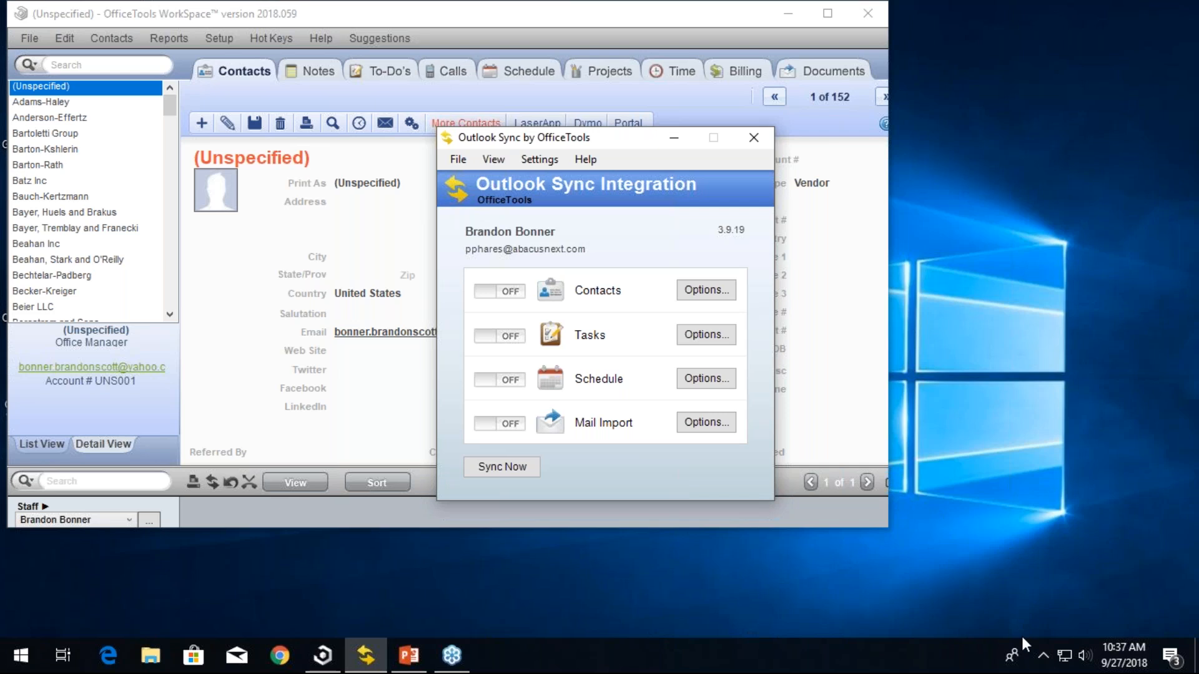
pyautogui.click(1044, 655)
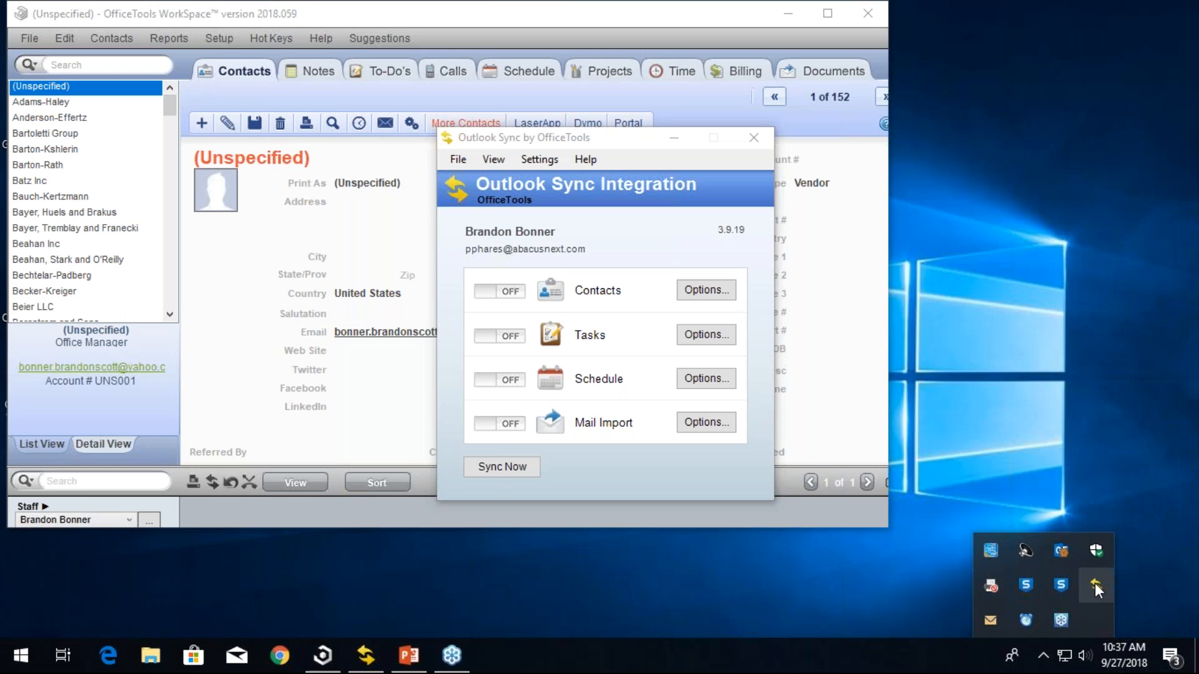
pyautogui.click(913, 621)
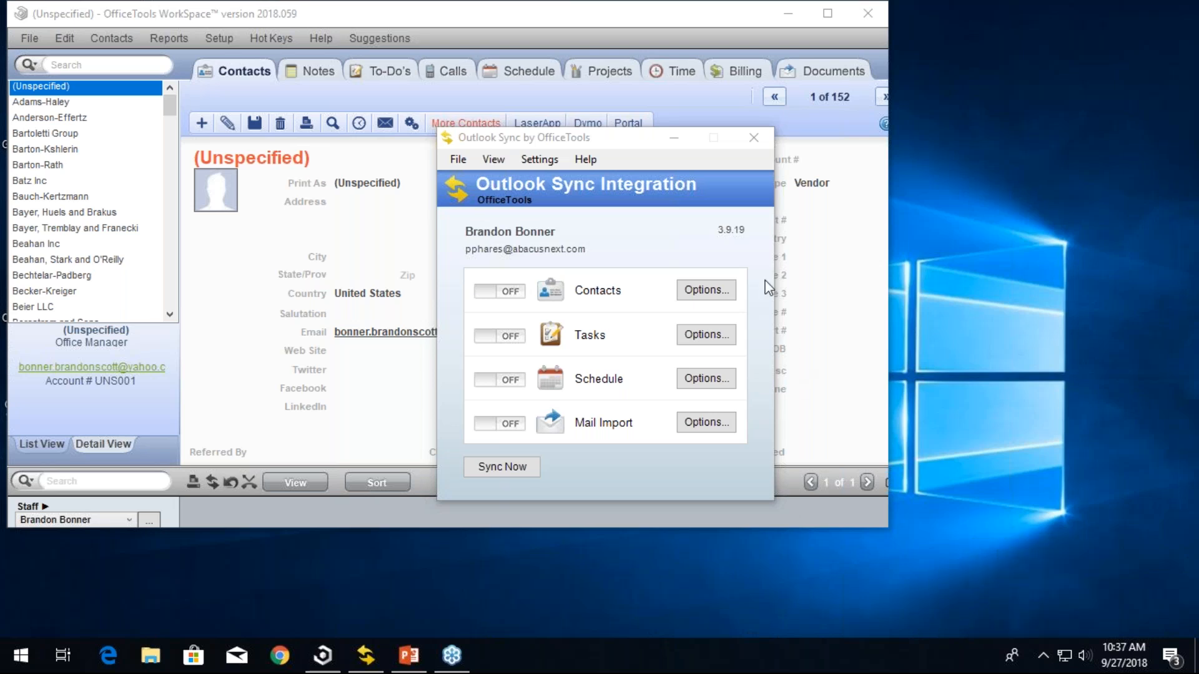